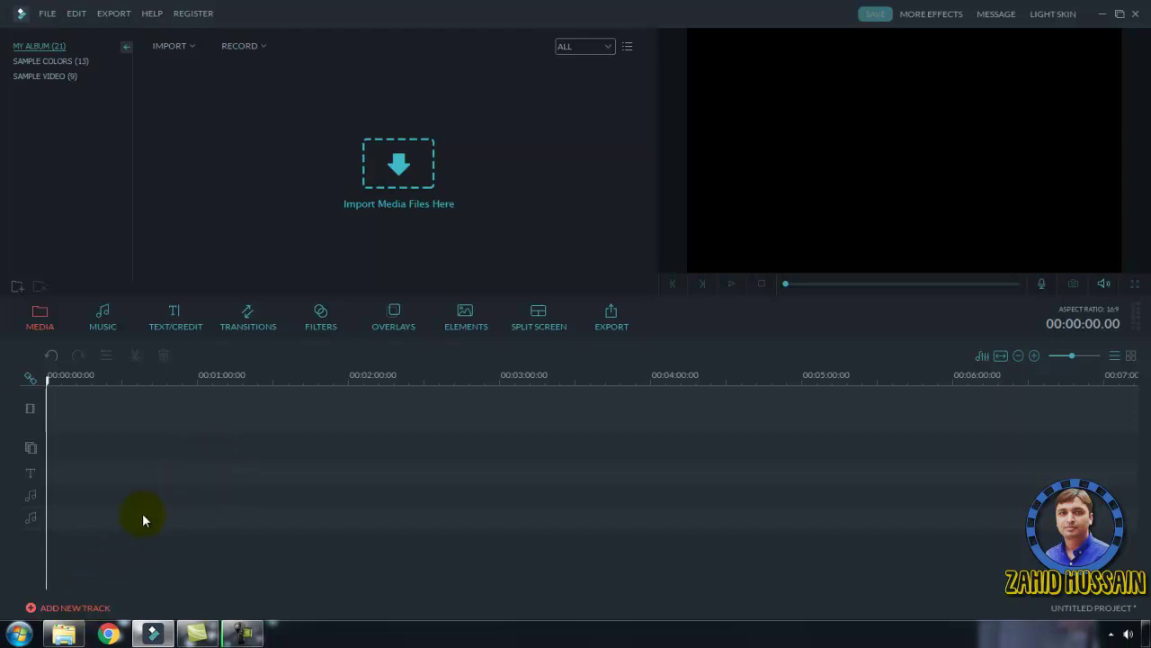
Import the Learn Filmora Video Editing clip from the Filmora Video Editor folder and place it at the start of the video track.
left_click(63, 634)
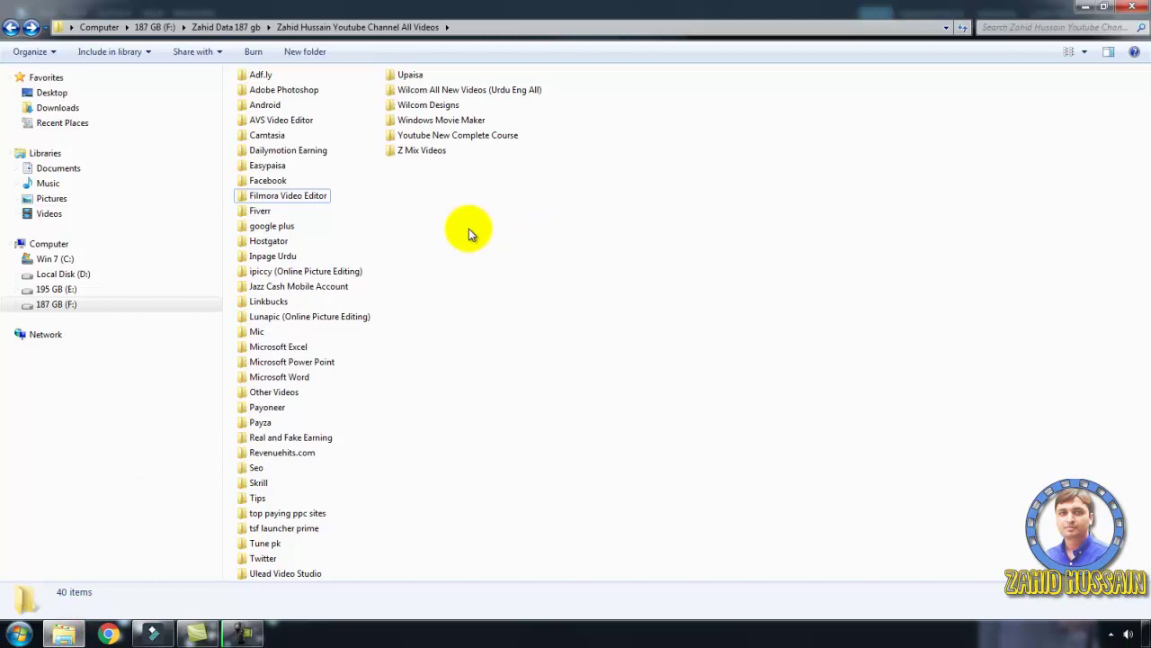
double_click(311, 197)
left_click_drag(288, 106, 256, 212)
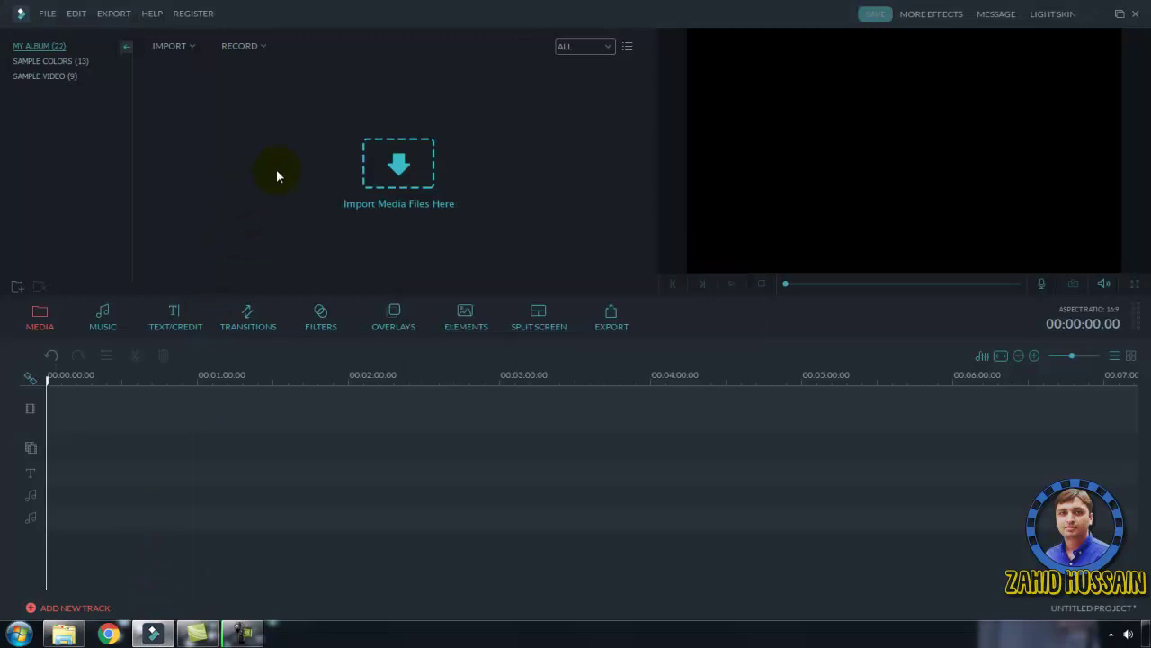
left_click_drag(218, 121, 192, 404)
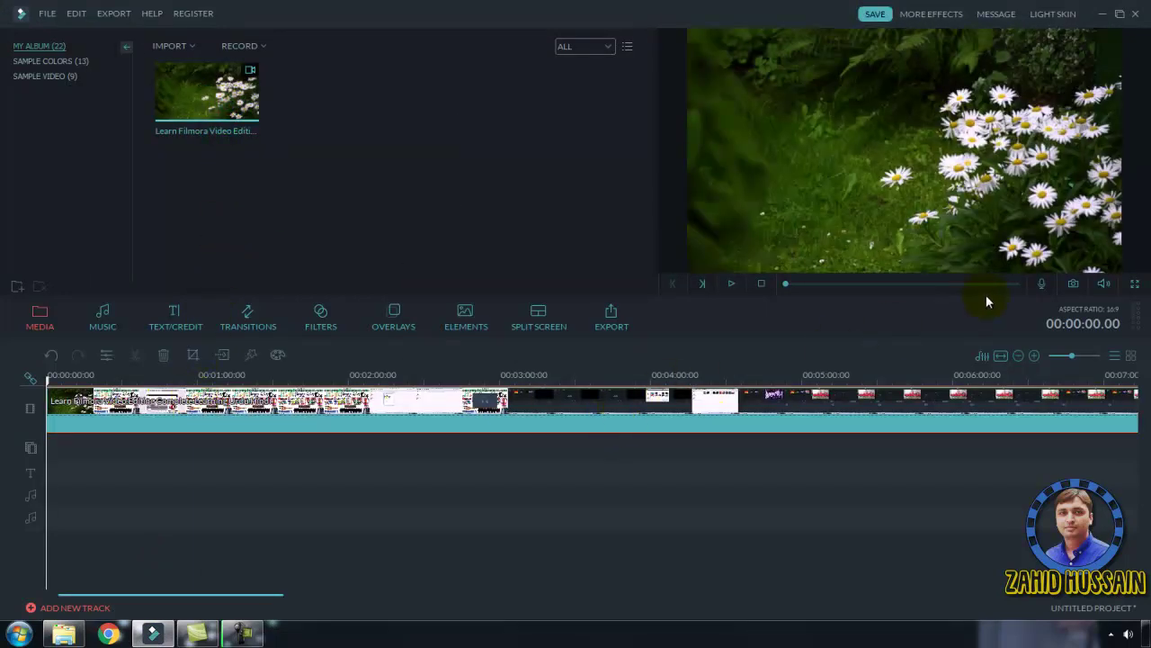
Move the playhead to about 00:20:55 in the video clip on the timeline.
left_click(1019, 356)
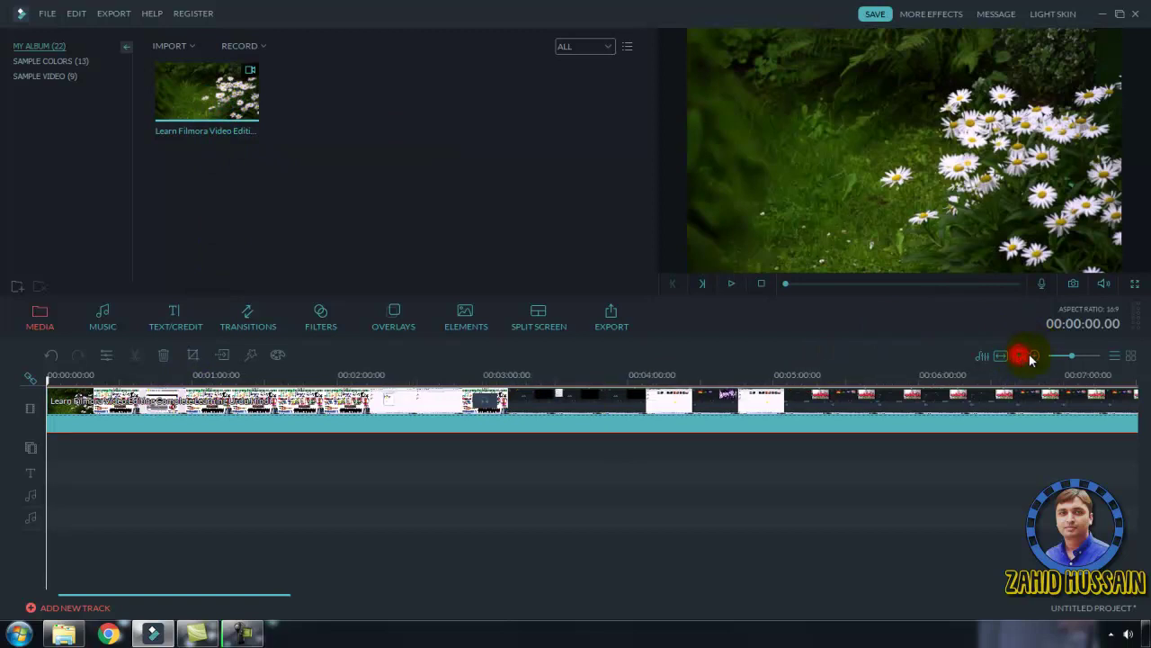
left_click_drag(1071, 357, 1061, 357)
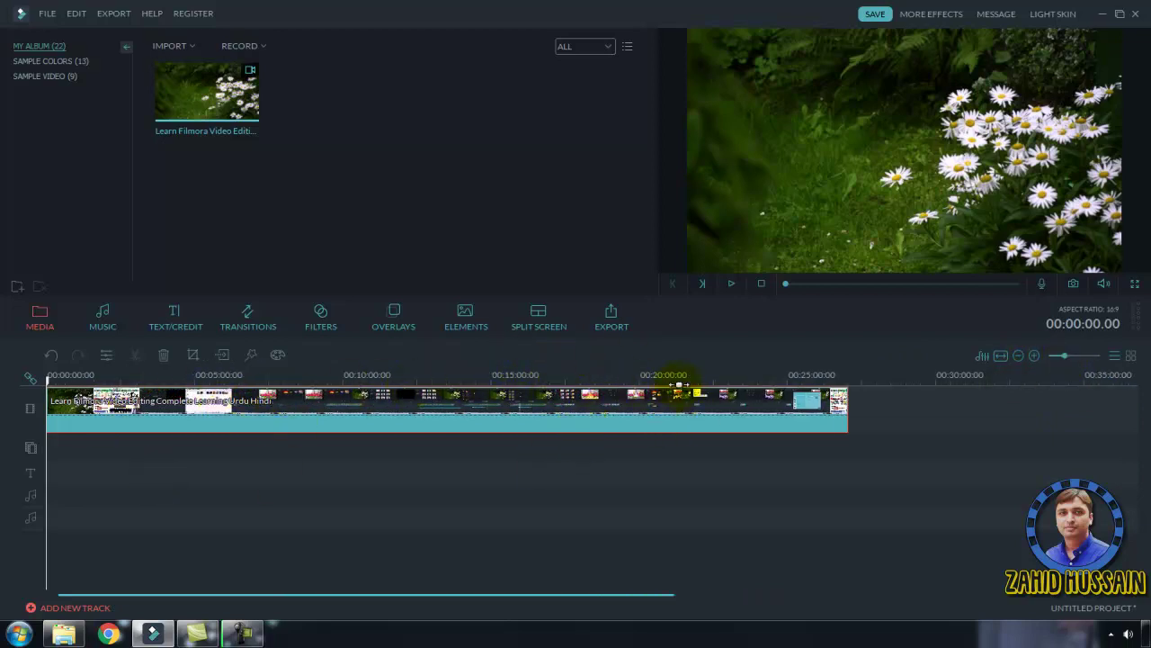
left_click(727, 378)
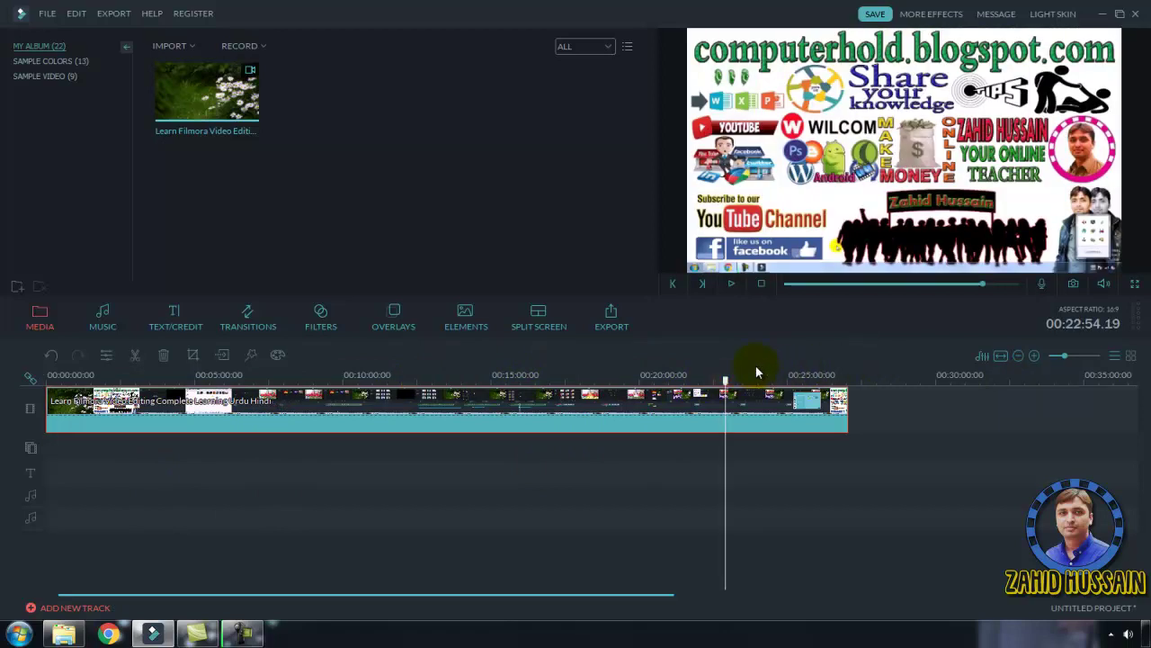
left_click(665, 373)
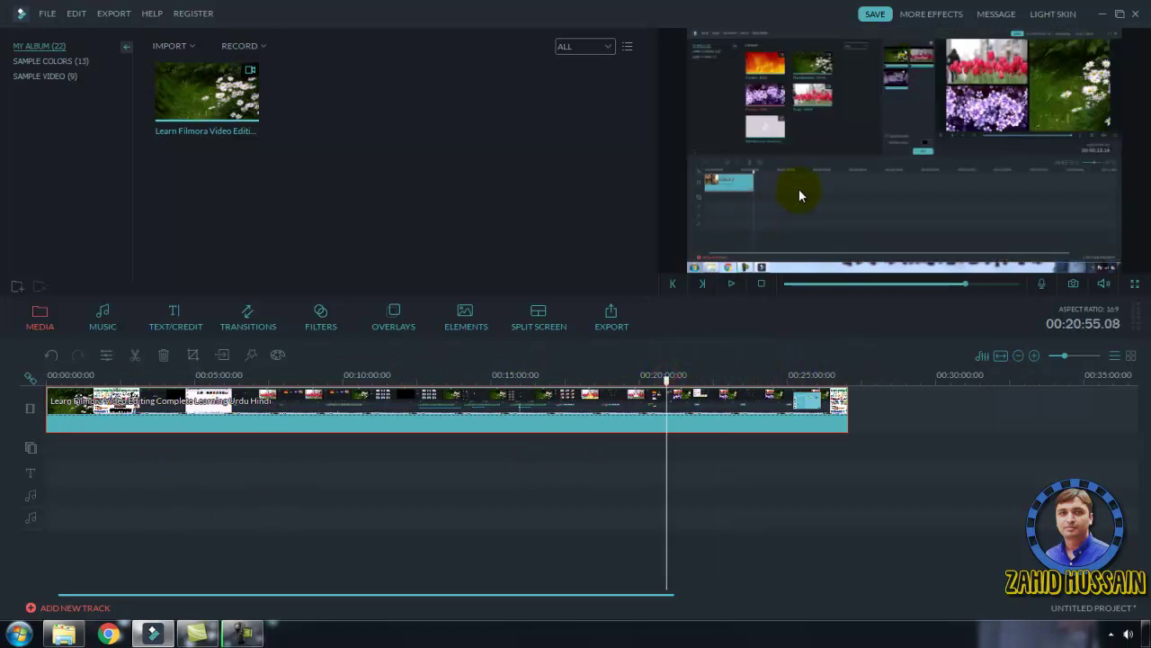
Browse the complete collection of text and credit templates, including the badge, ribbon, particle and hand sketch styles.
left_click(177, 315)
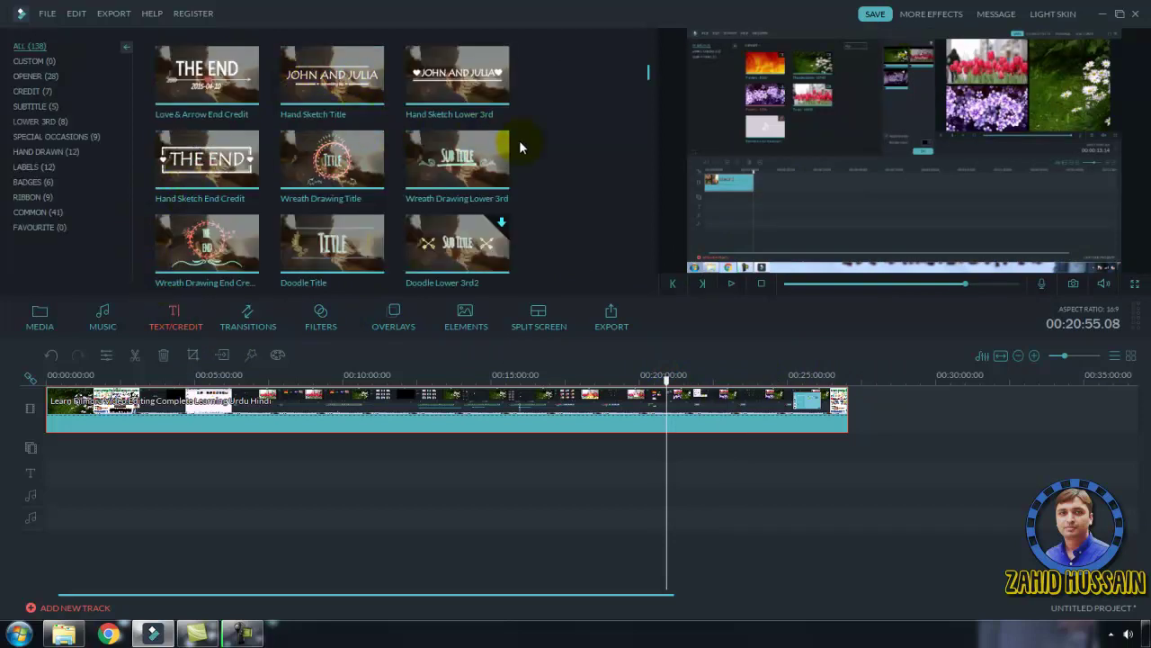
scroll(648, 78, "down", 3)
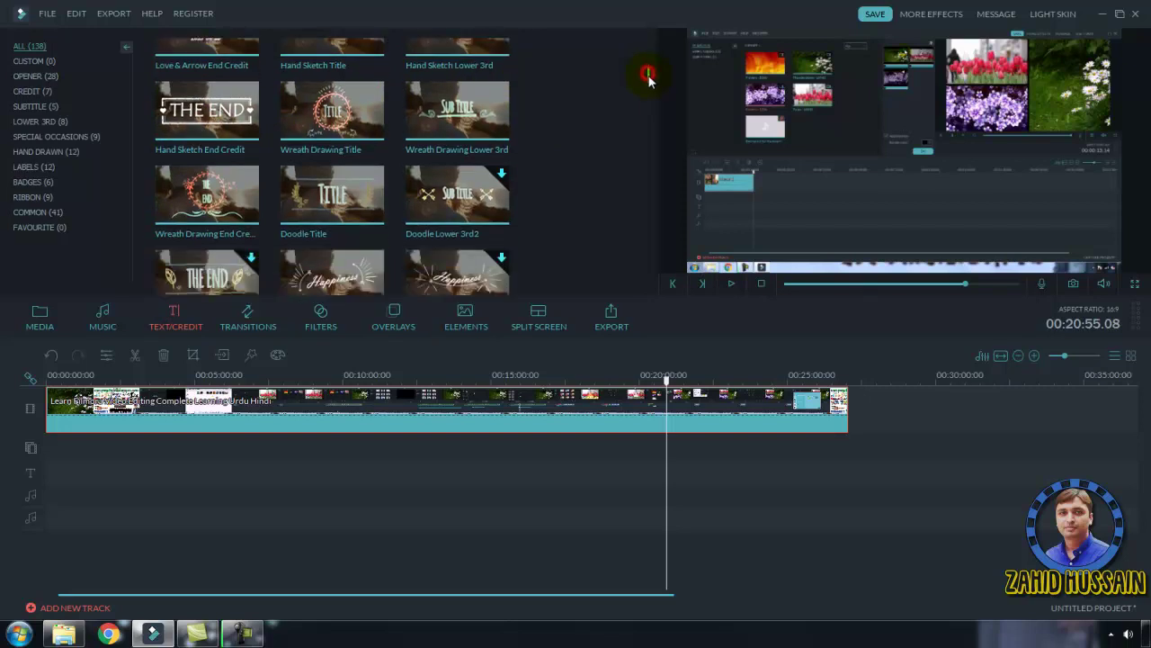
scroll(648, 92, "down", 1)
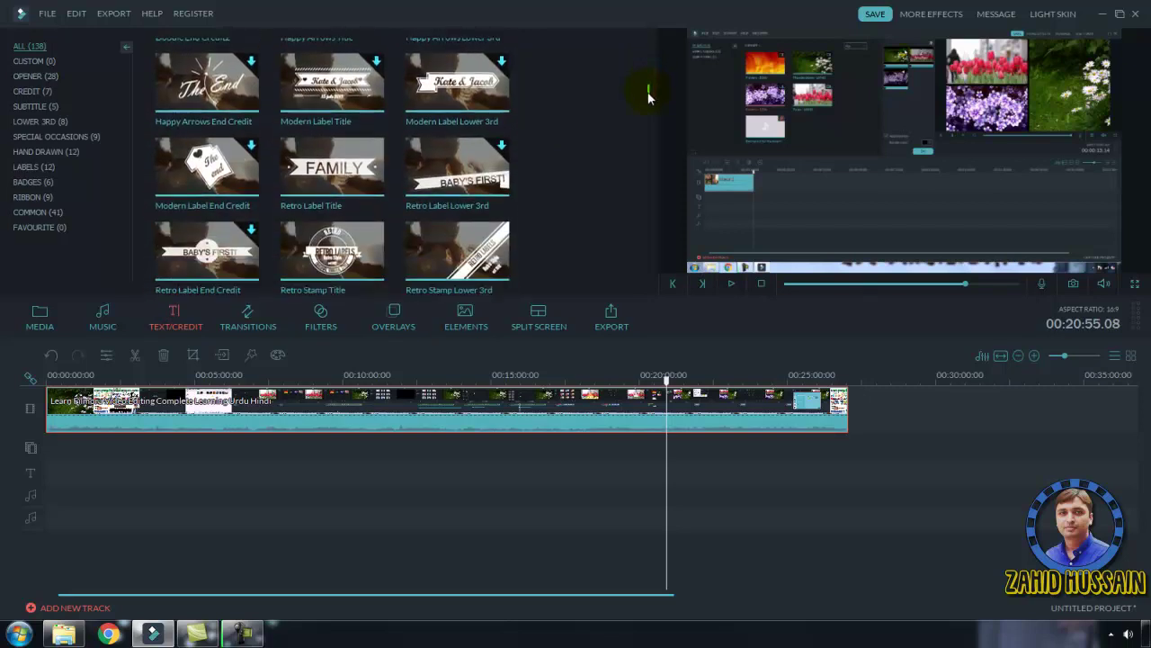
scroll(648, 105, "down", 2)
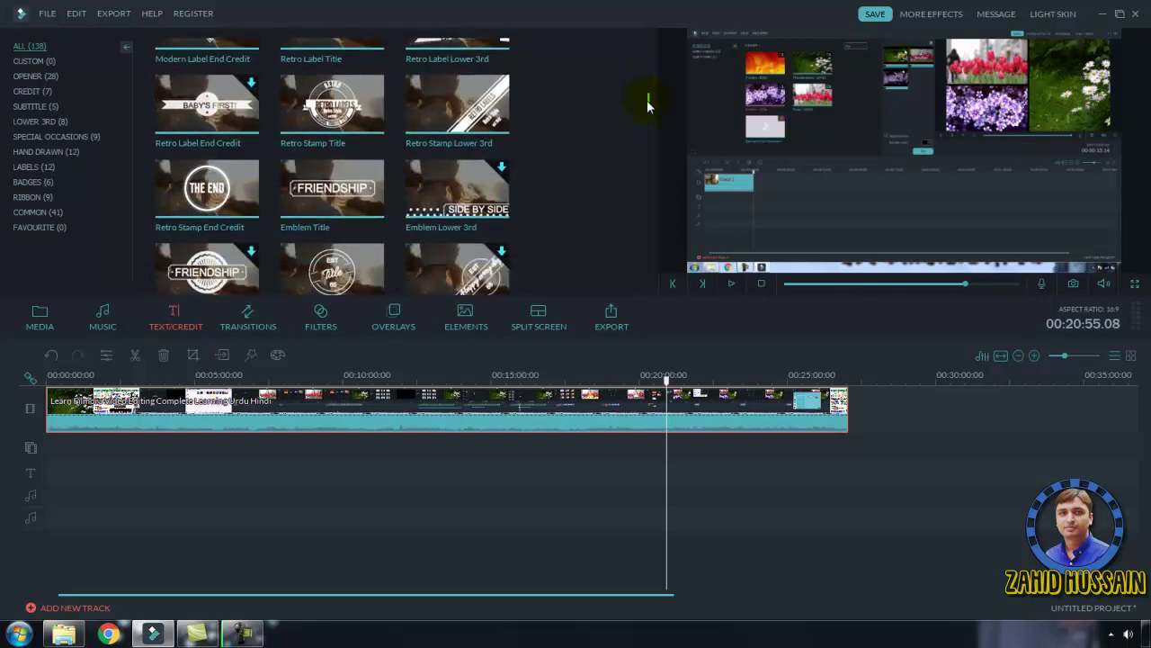
scroll(647, 105, "down", 3)
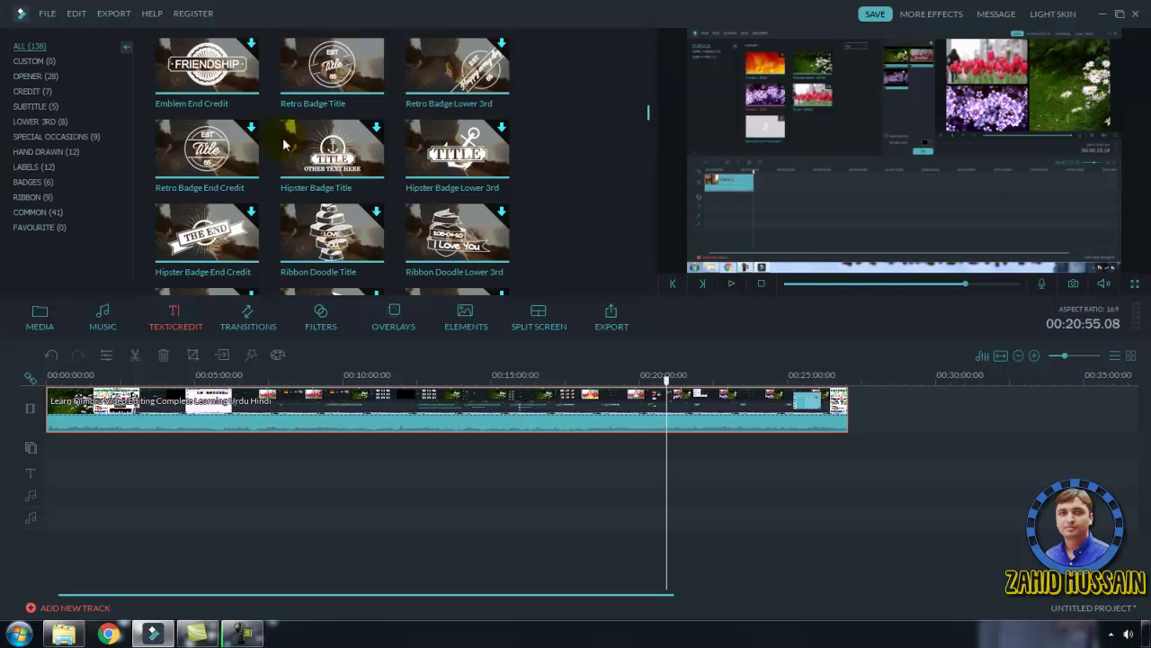
left_click_drag(650, 115, 650, 177)
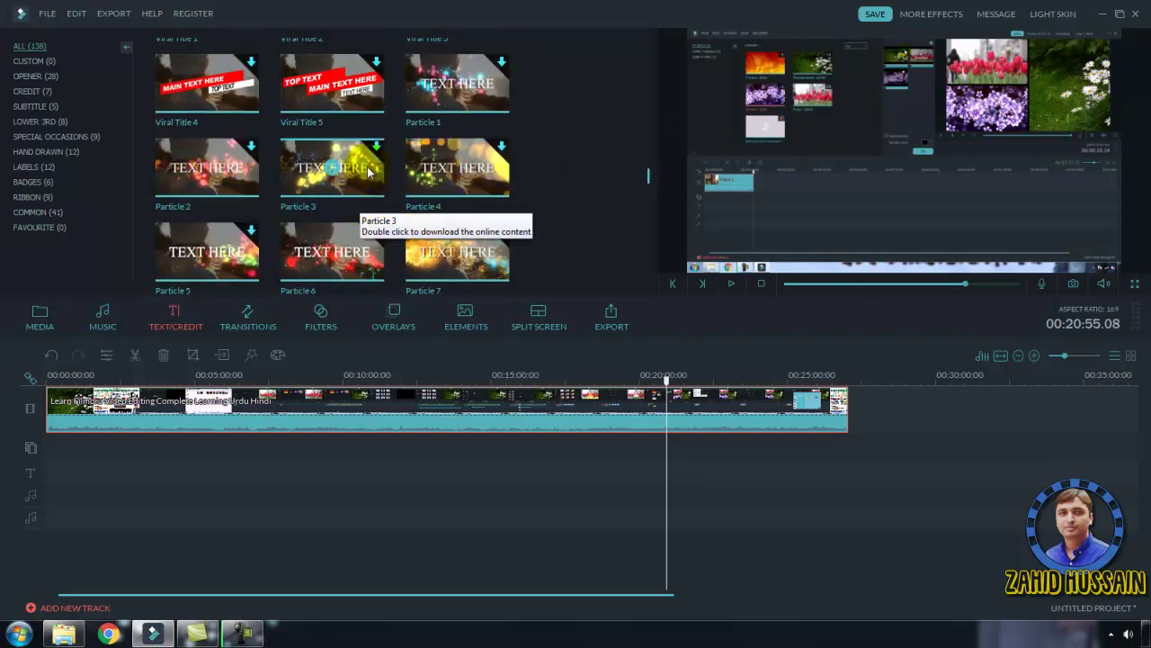
left_click_drag(647, 174, 657, 217)
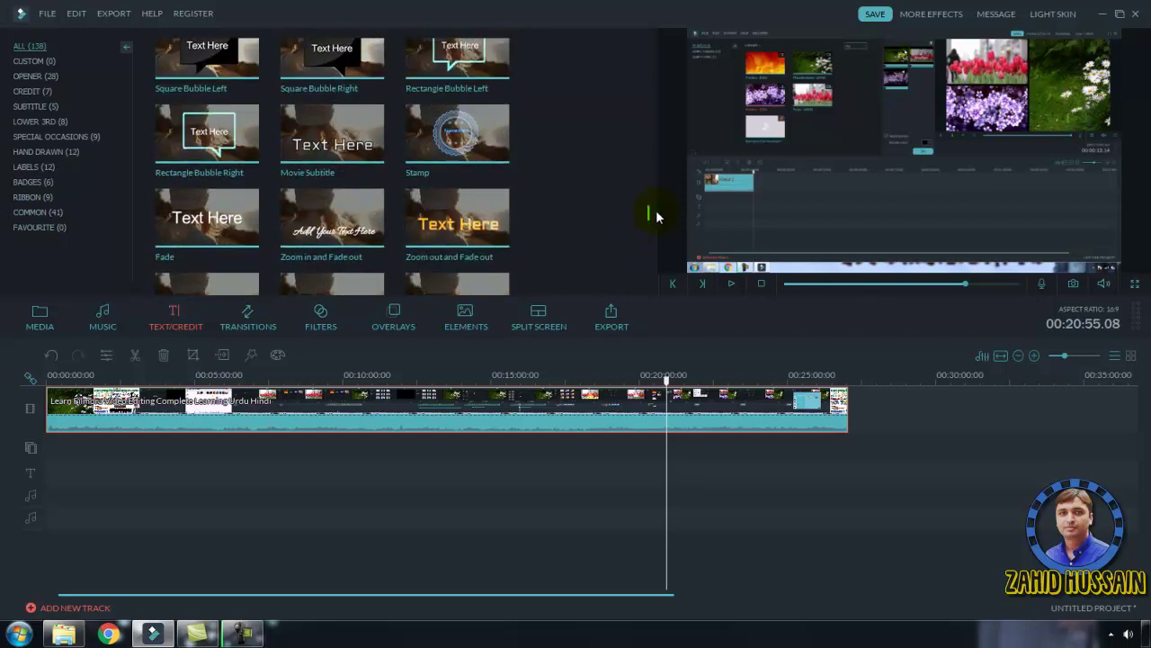
left_click_drag(656, 216, 657, 180)
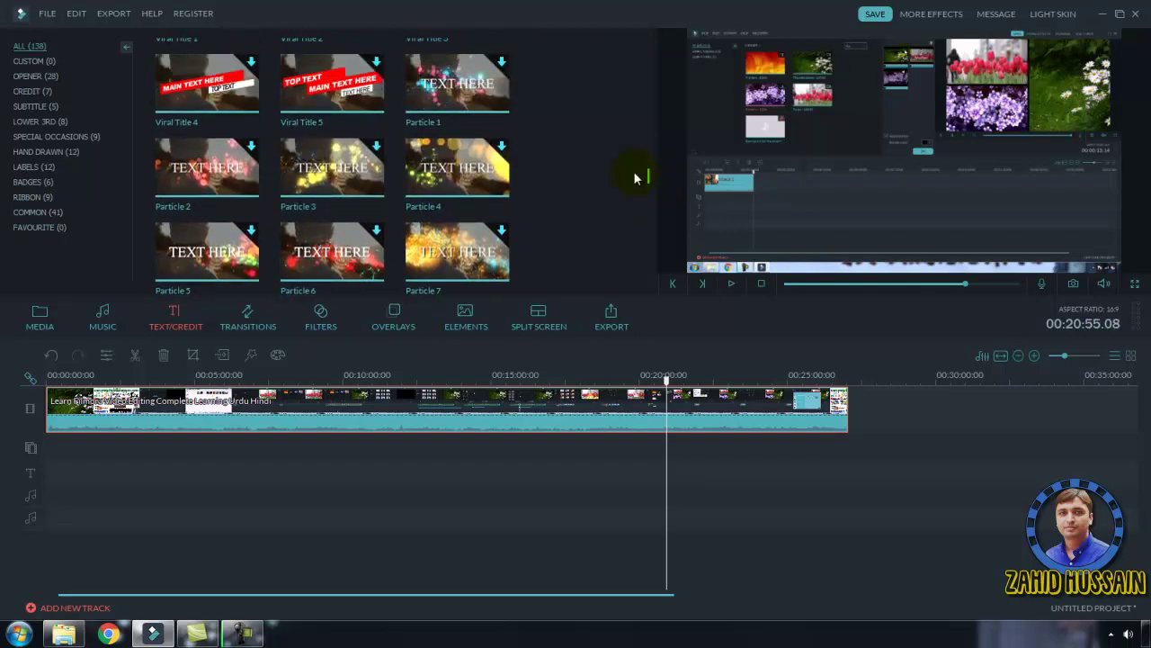
left_click(502, 148)
left_click(335, 78)
scroll(640, 184, "down", 10)
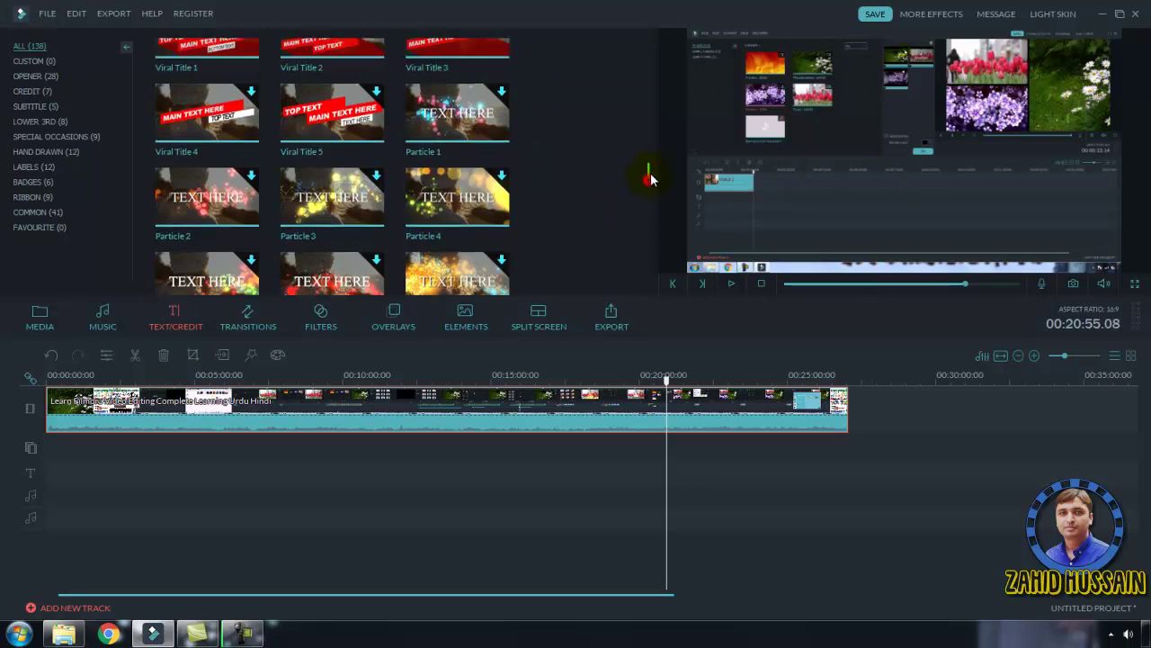
scroll(657, 131, "up", 1)
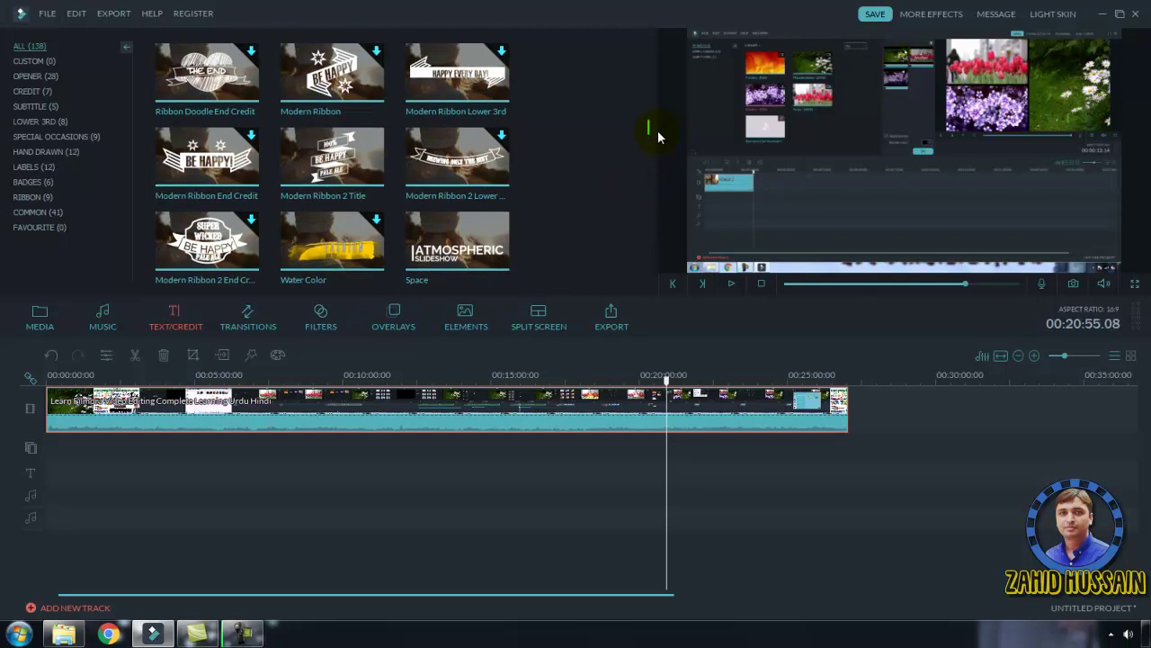
scroll(657, 130, "up", 2)
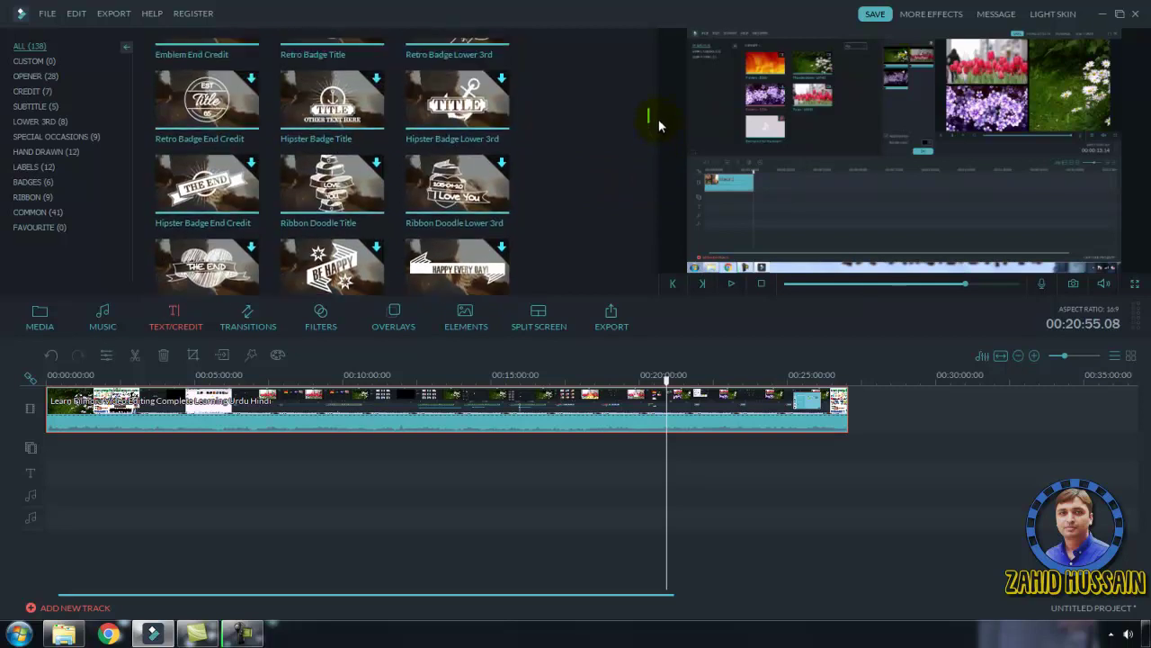
scroll(659, 118, "up", 3)
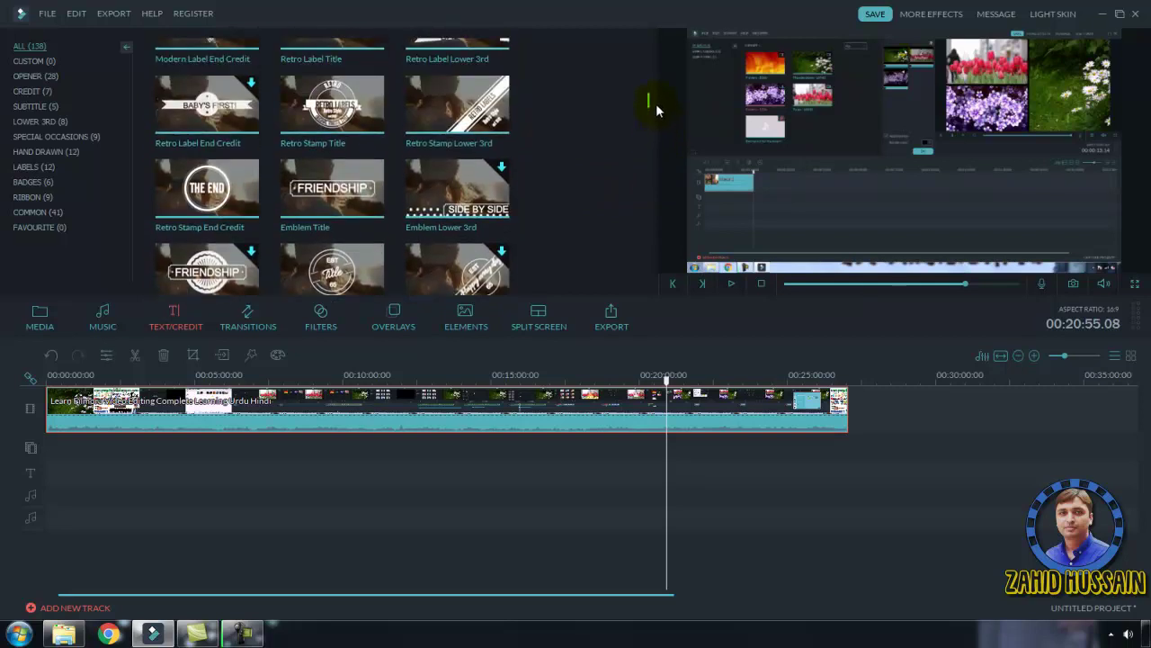
scroll(655, 104, "up", 8)
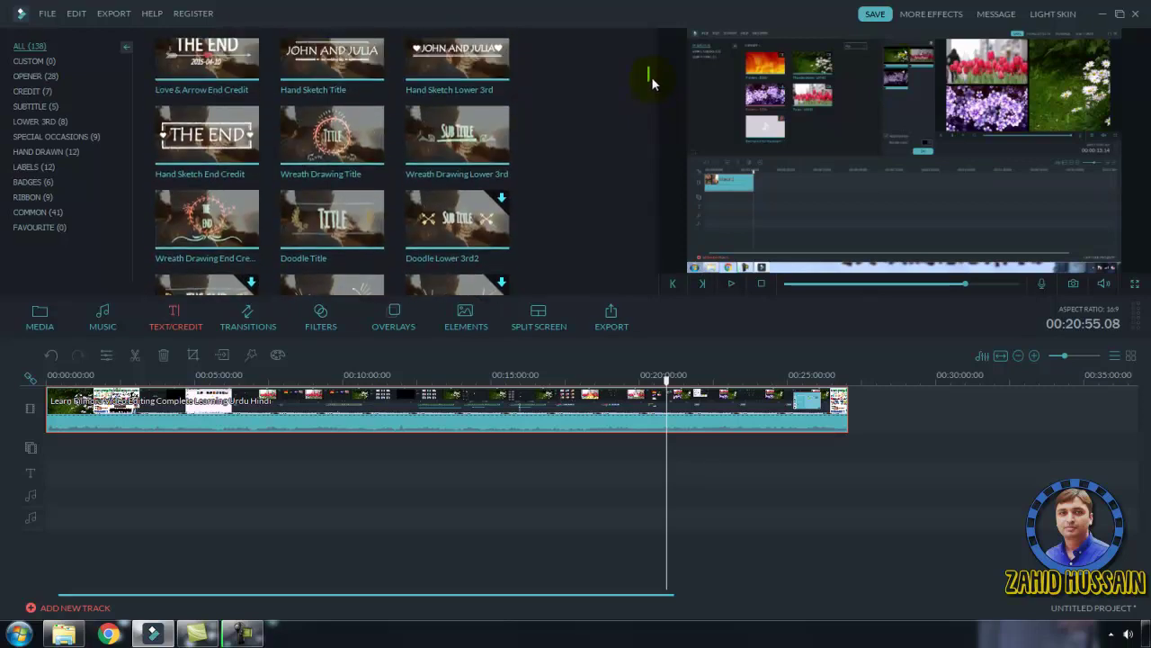
scroll(654, 75, "up", 1)
scroll(651, 70, "down", 2)
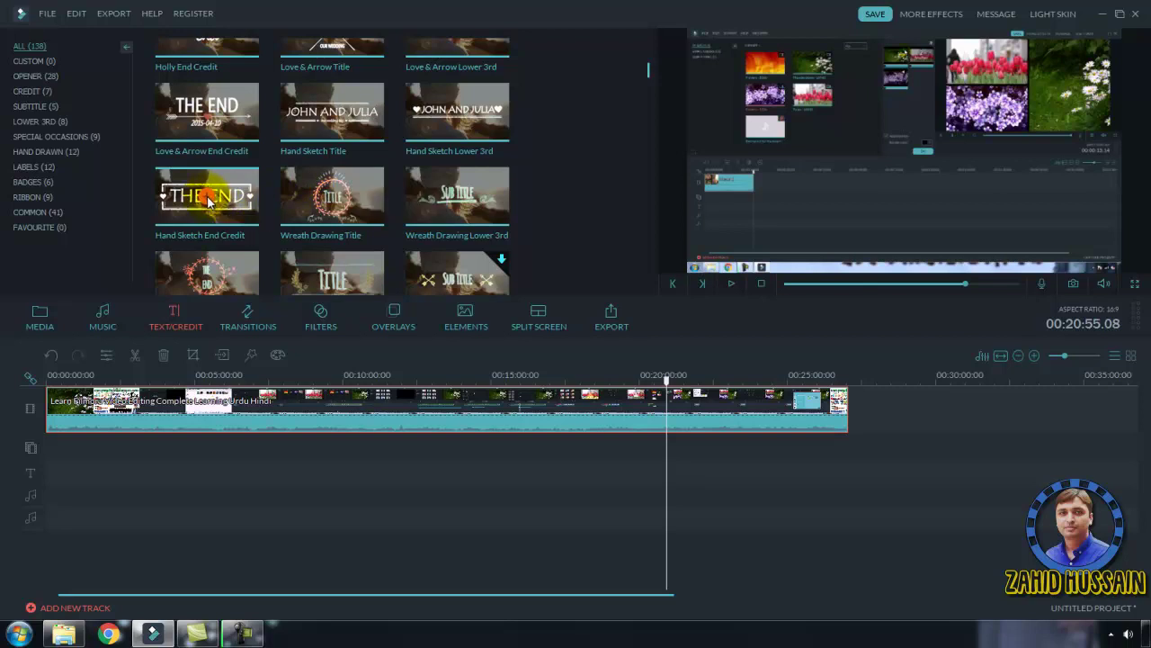
Add the Hand Sketch End Credit template to the text track at the playhead.
left_click_drag(207, 199, 632, 481)
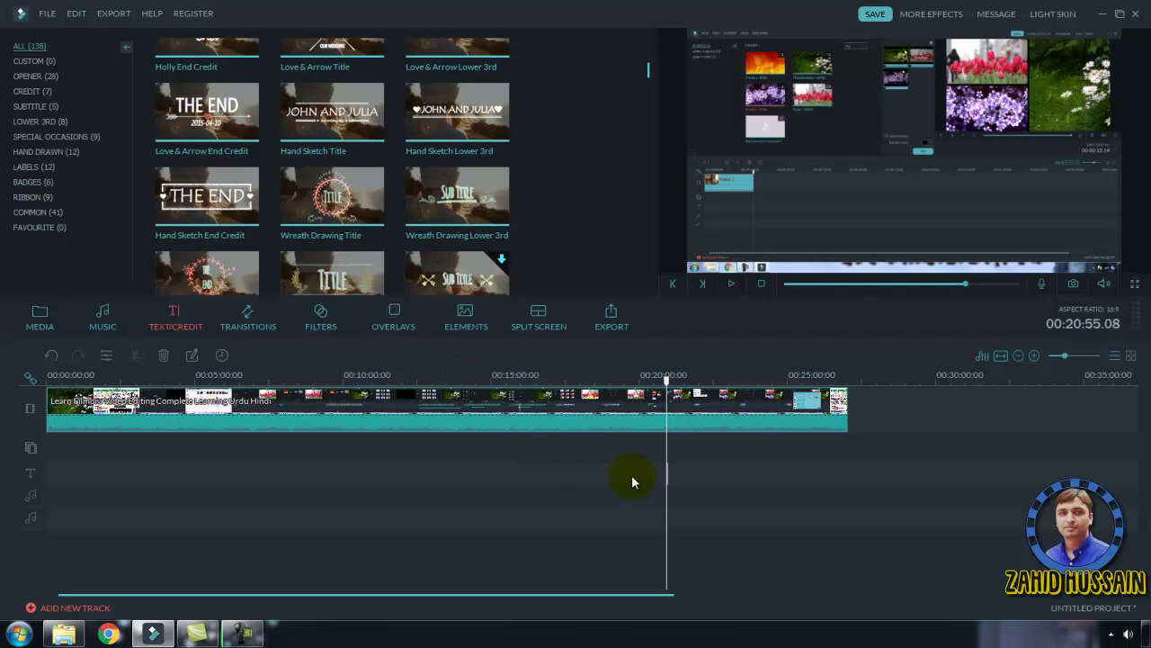
left_click(1067, 358)
left_click_drag(1068, 358, 1079, 358)
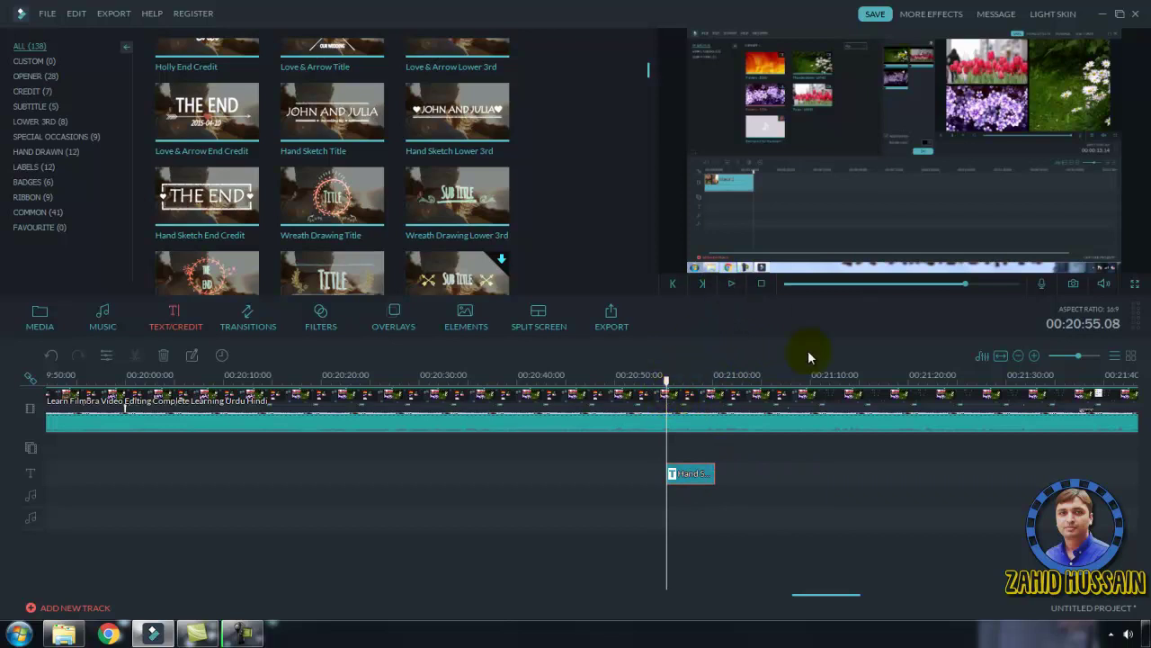
Play the section containing the end credit to preview its animation over the video, adjusting the system volume first.
left_click(1128, 633)
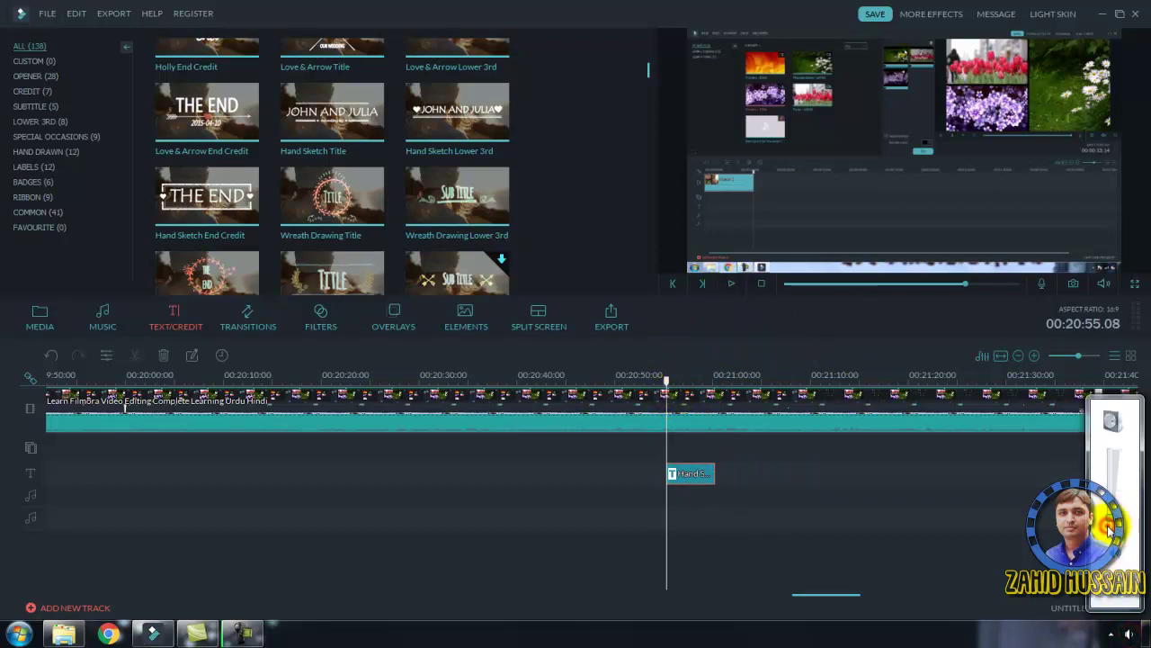
left_click(731, 284)
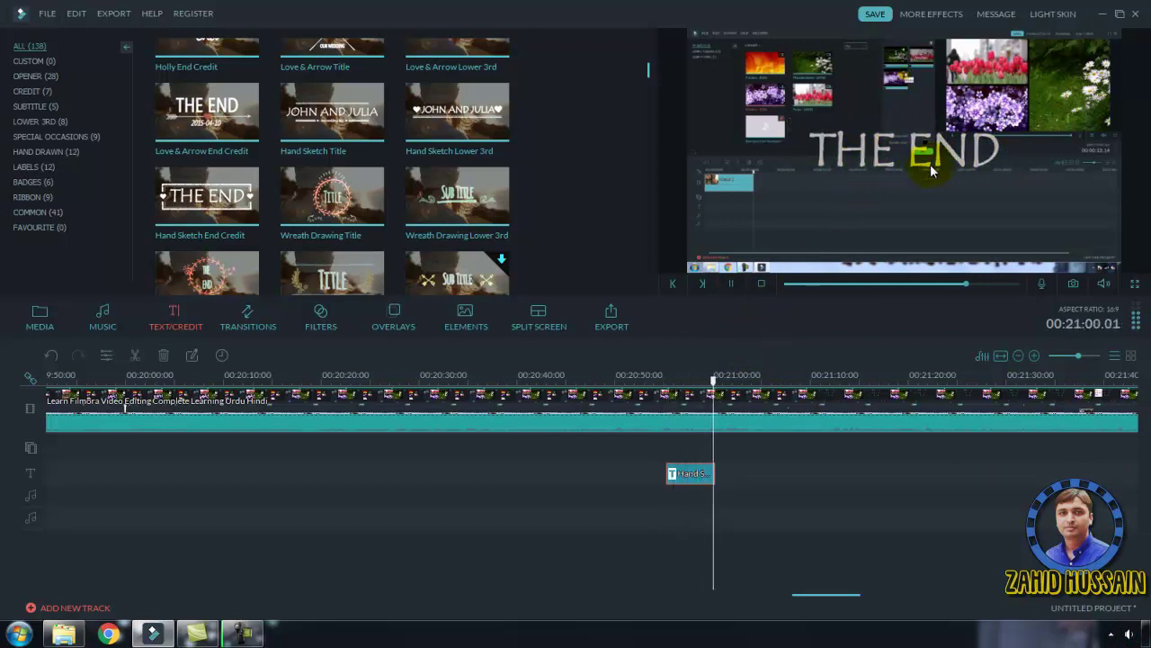
left_click(729, 284)
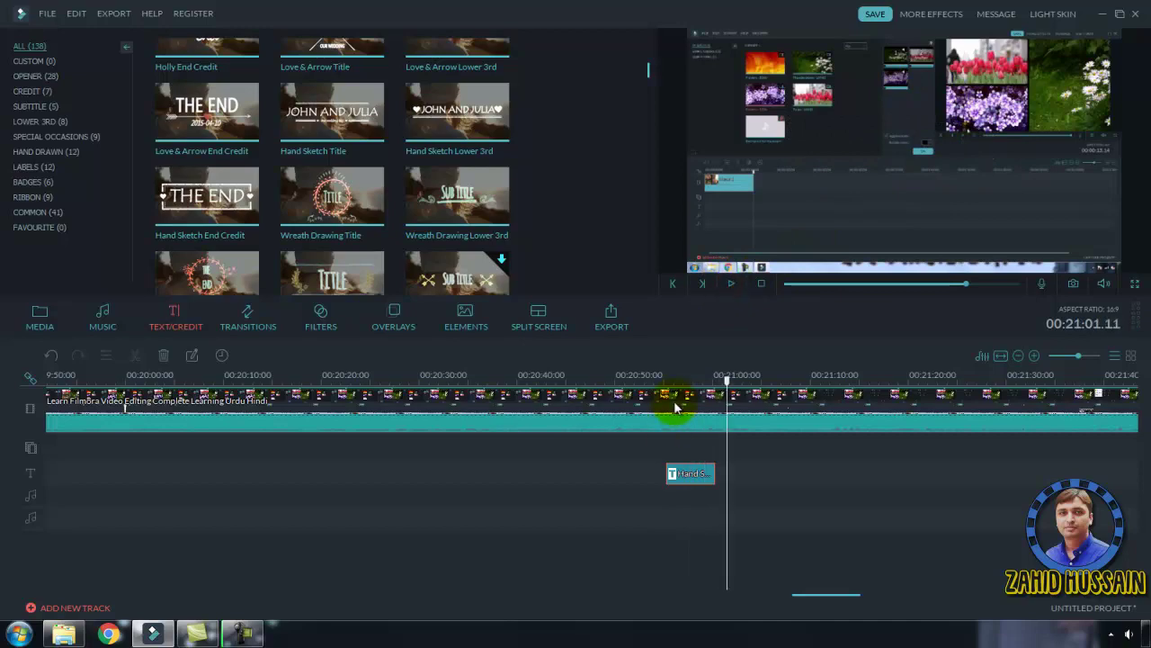
Open the end credit in a maximized Advanced Text Edit window and replace "THE END" with the presenter's first name.
double_click(692, 474)
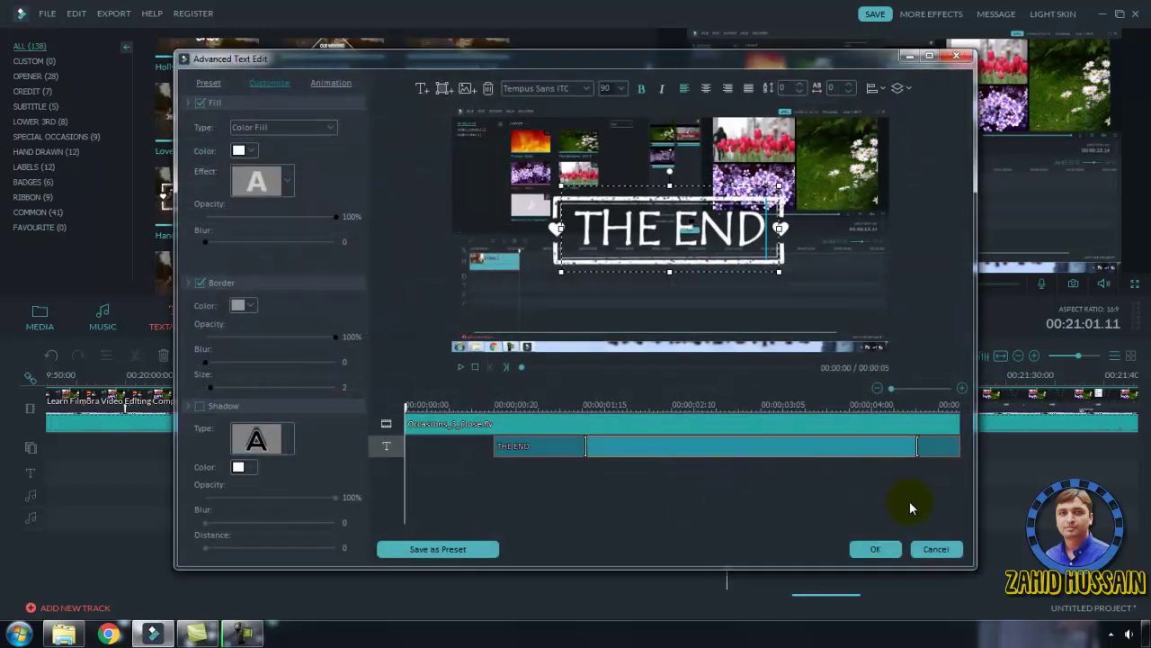
left_click(929, 56)
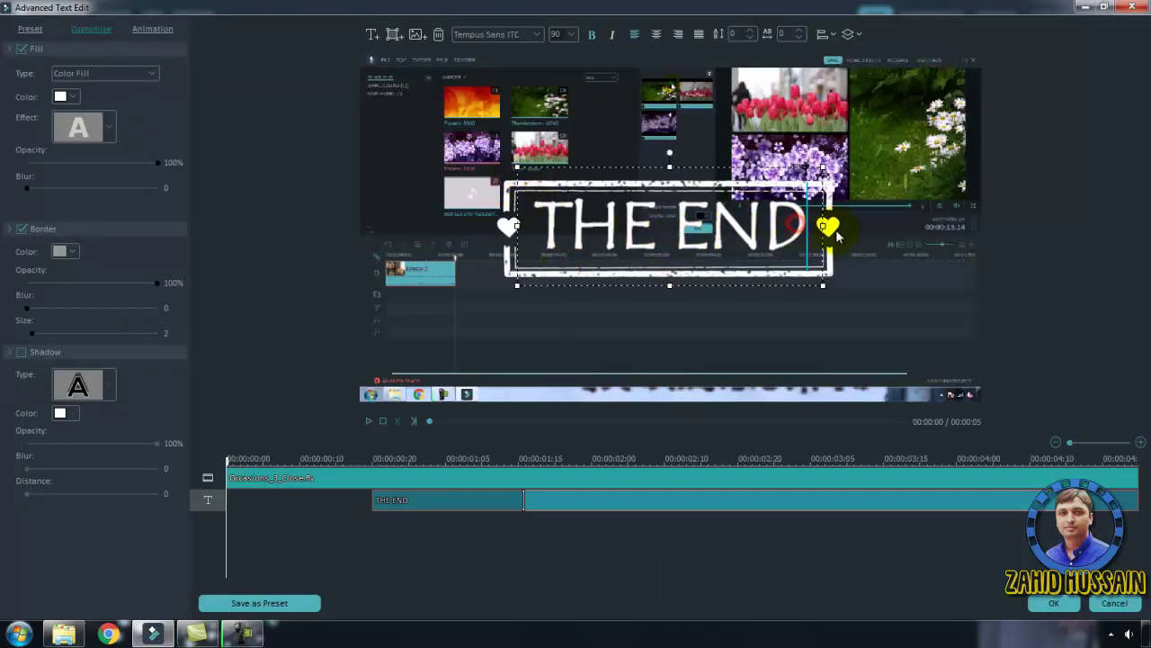
key("BackSpace")
key("BackSpace")
key("BackSpace")
key("BackSpace")
key("BackSpace")
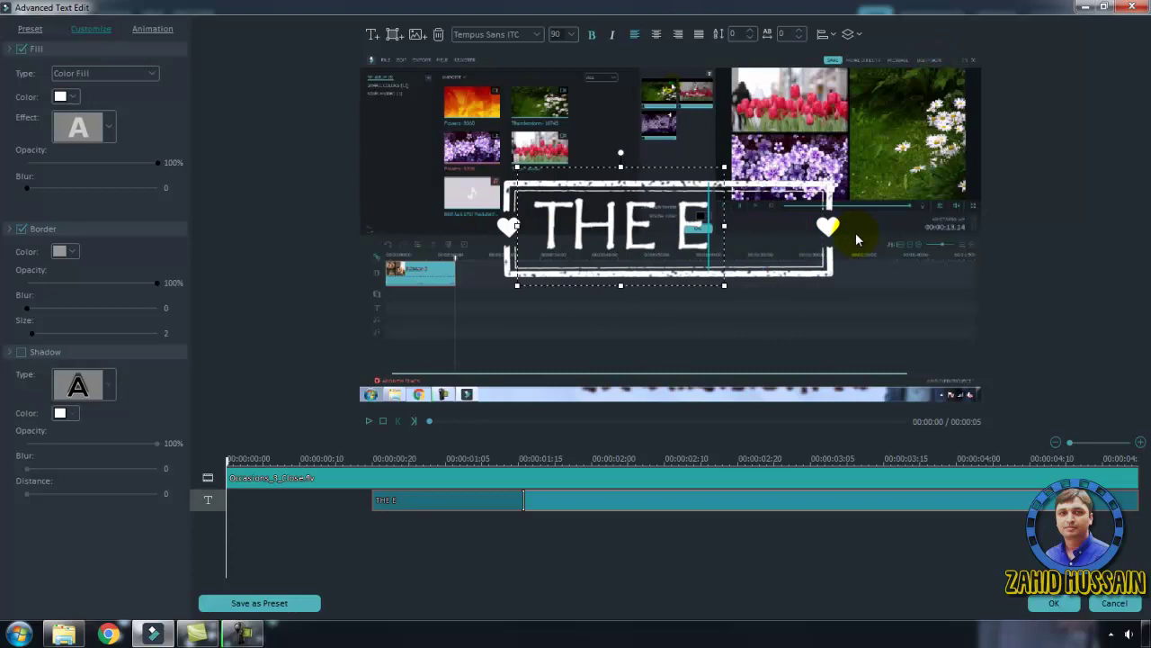
key("BackSpace")
key("BackSpace")
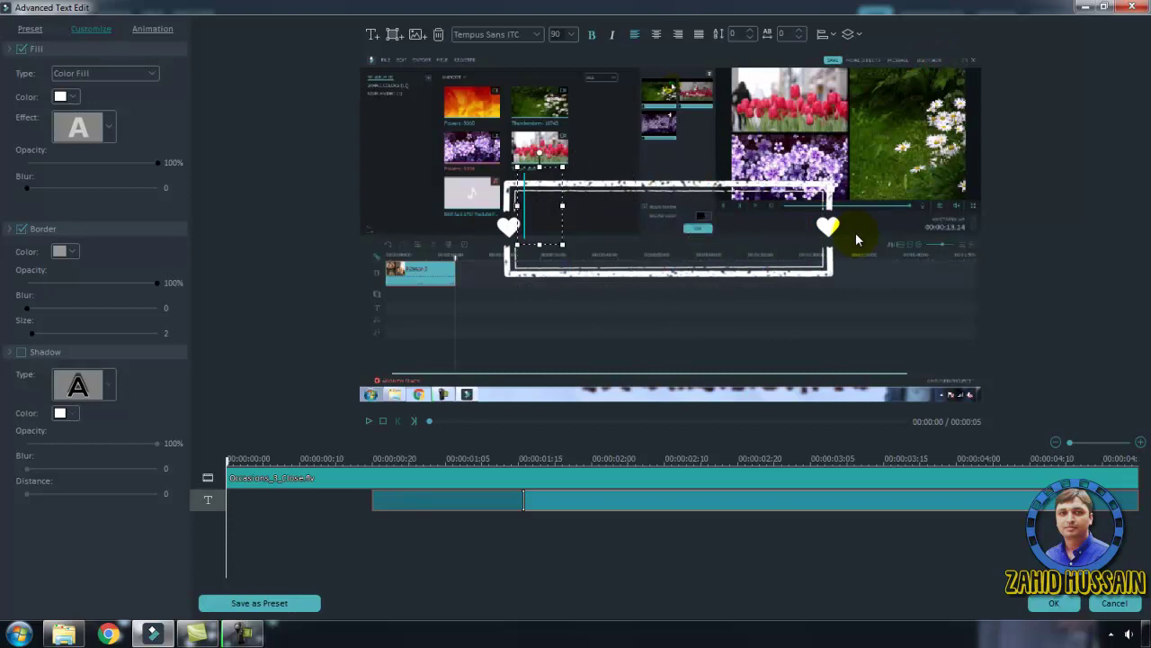
type("ZA")
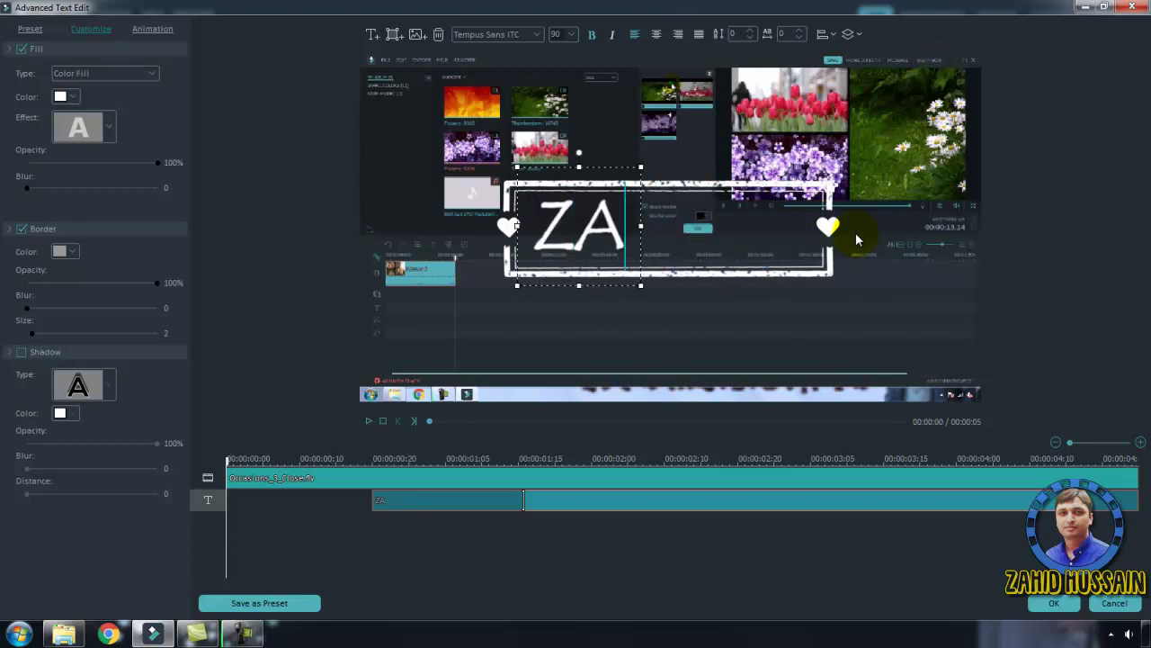
type("HI")
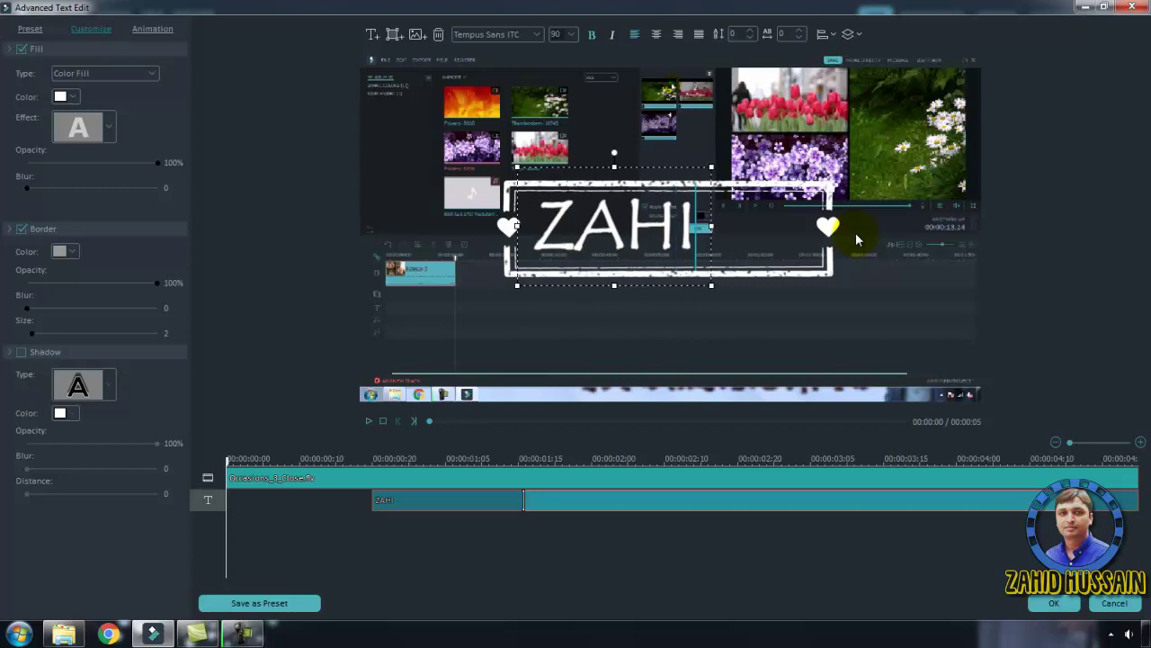
type("D")
Shift the name toward the middle of the heart frame by adding leading spaces before it.
key("Left")
key("Left")
key("Left")
key("Left")
key("Left")
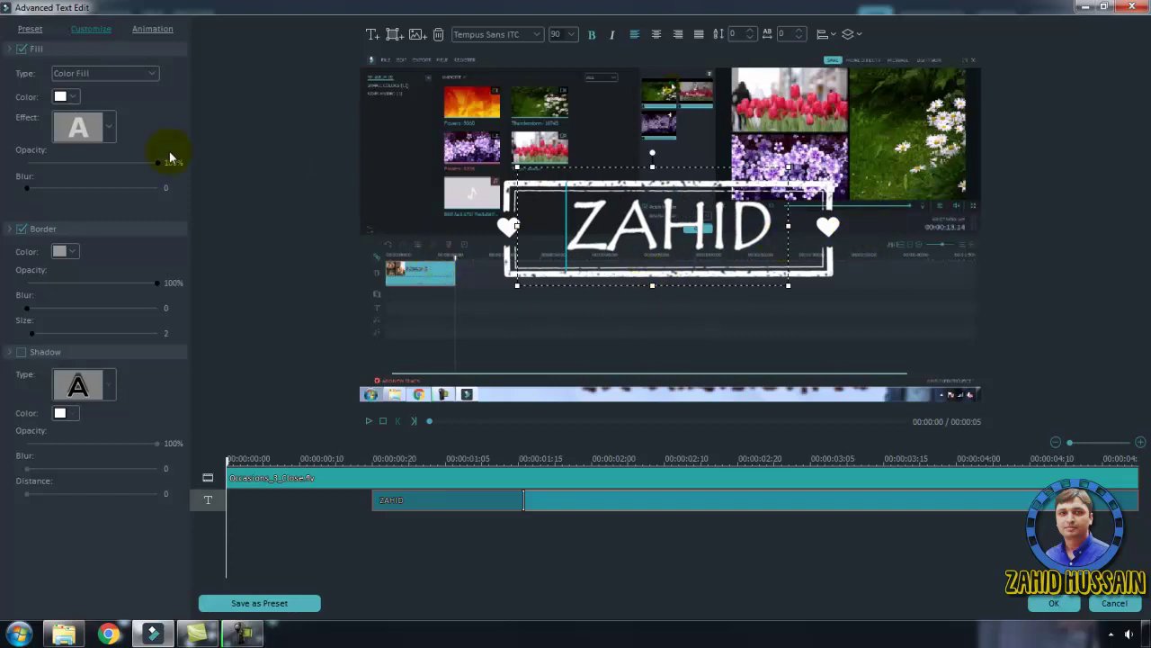
Apply a hollow outline fill effect to the name text in the end credit.
left_click(109, 130)
left_click_drag(109, 160, 105, 209)
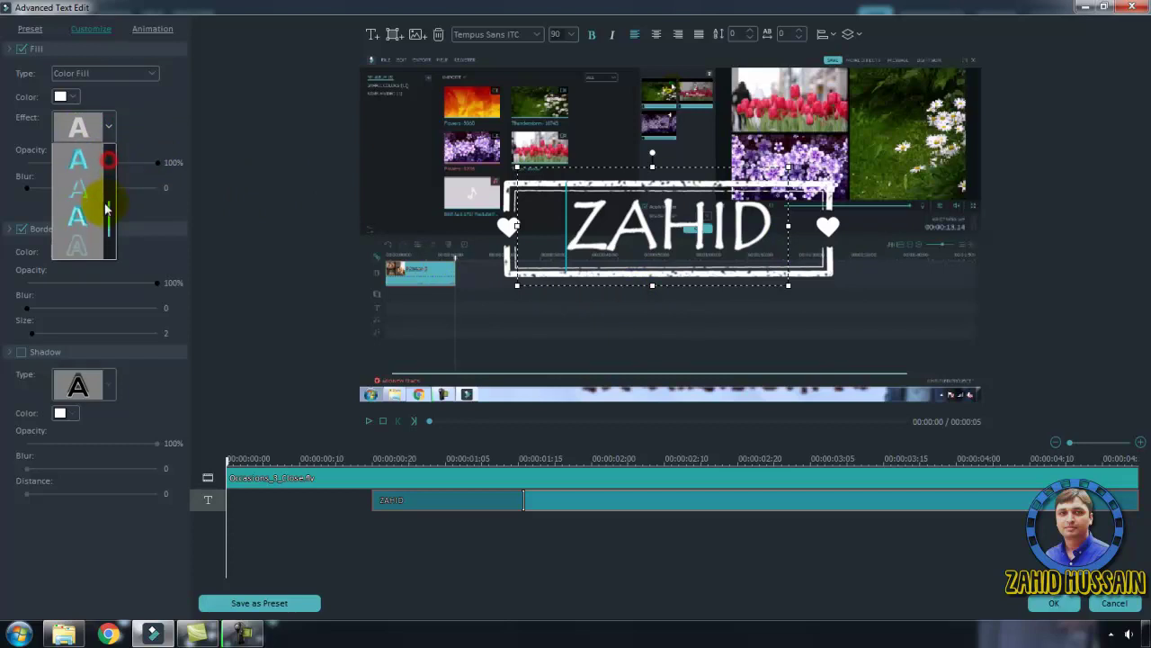
left_click(79, 189)
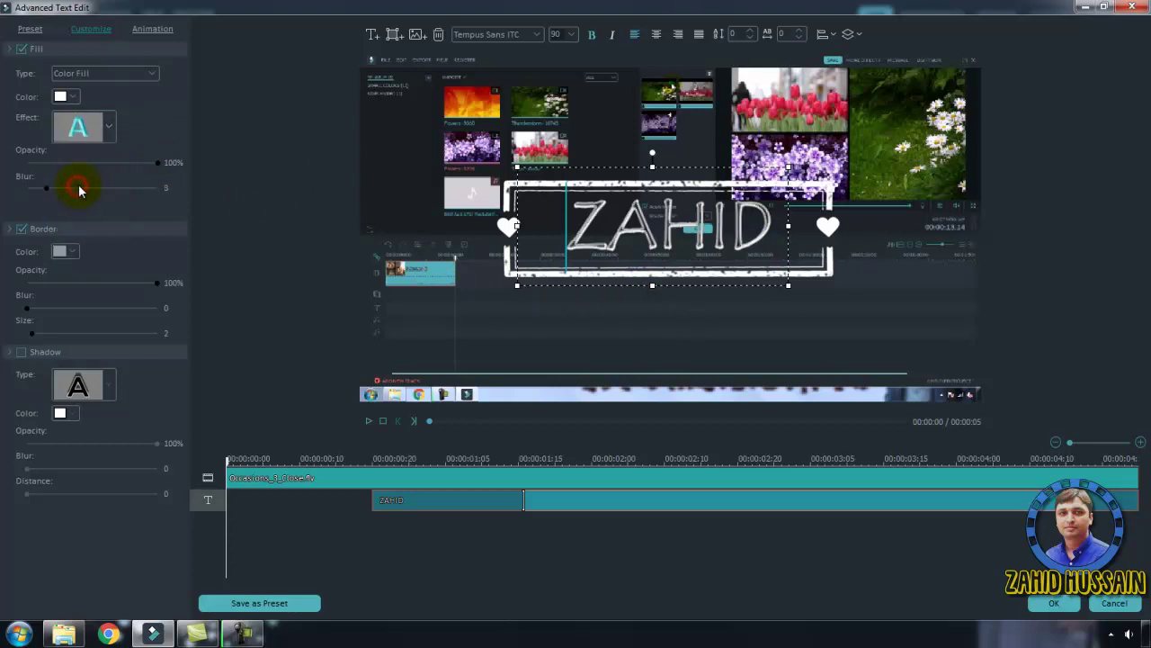
Give the name text the solid fill effect and a bright green color, keeping Color Fill as its fill type.
left_click(108, 132)
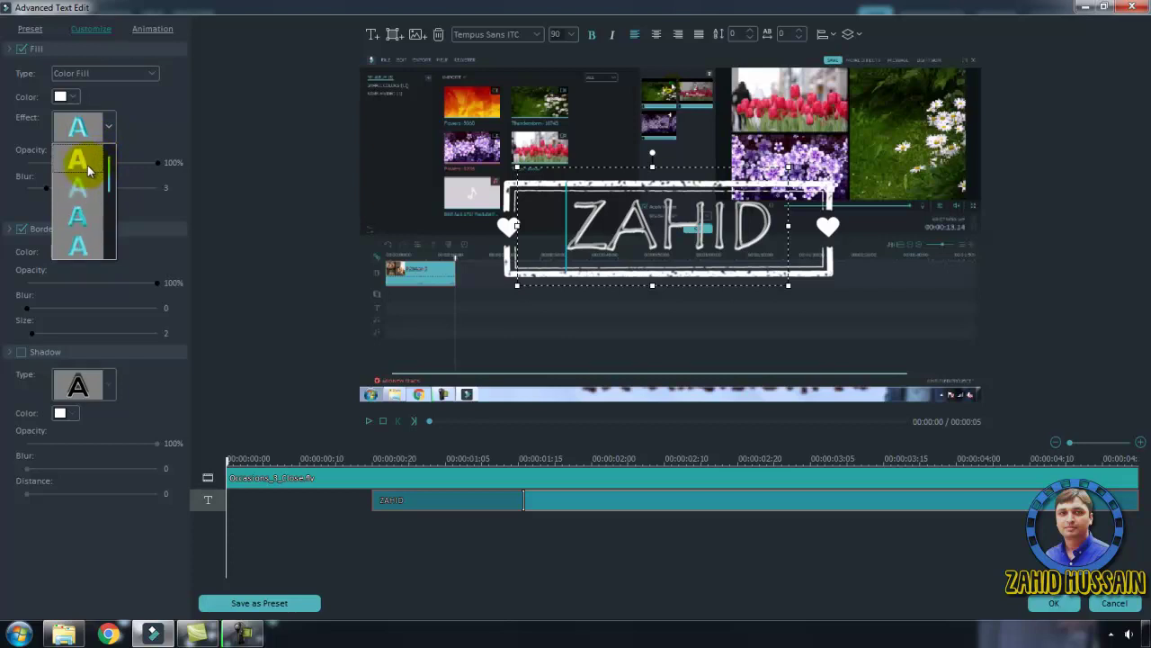
left_click(85, 165)
left_click(75, 100)
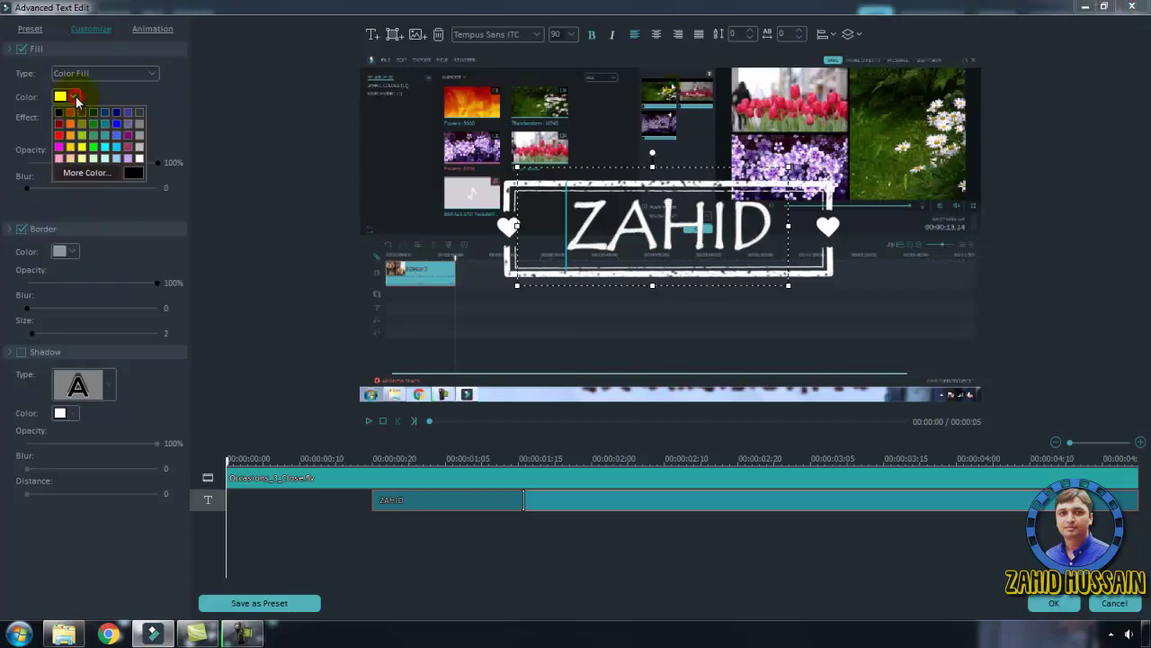
left_click(94, 150)
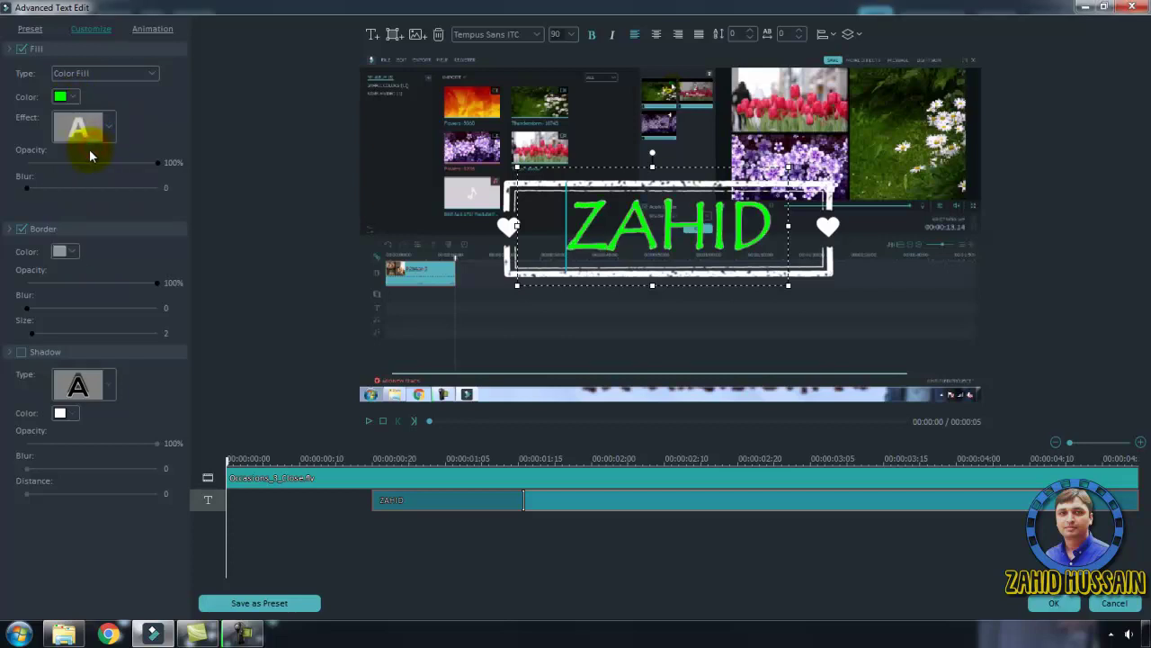
left_click(120, 80)
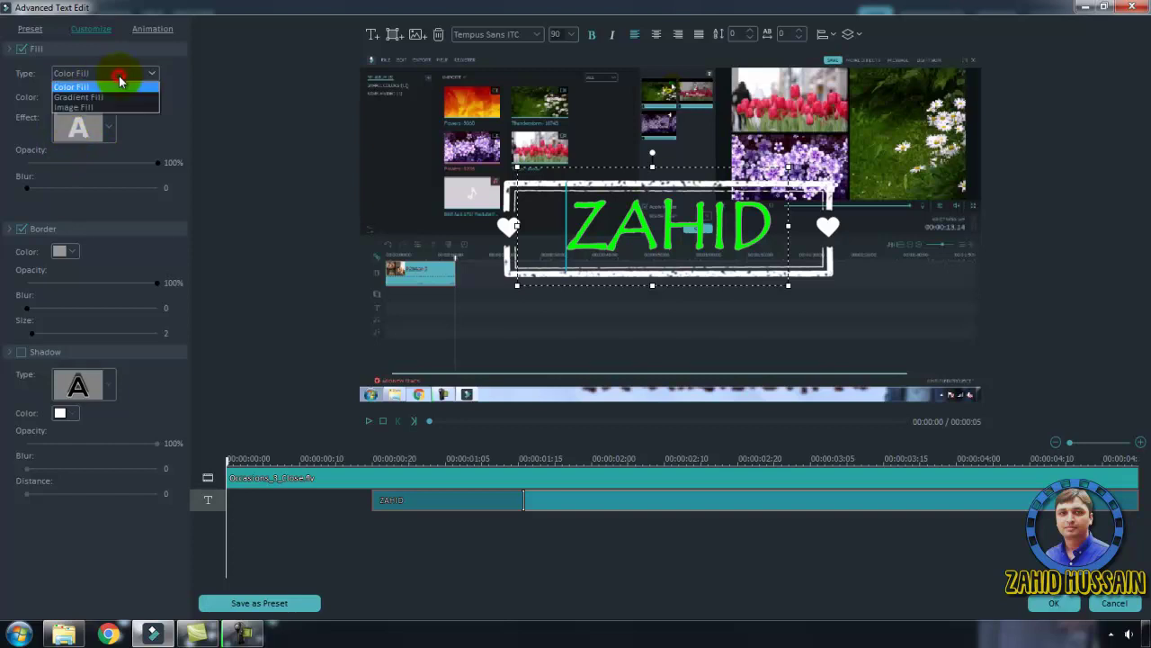
left_click(119, 79)
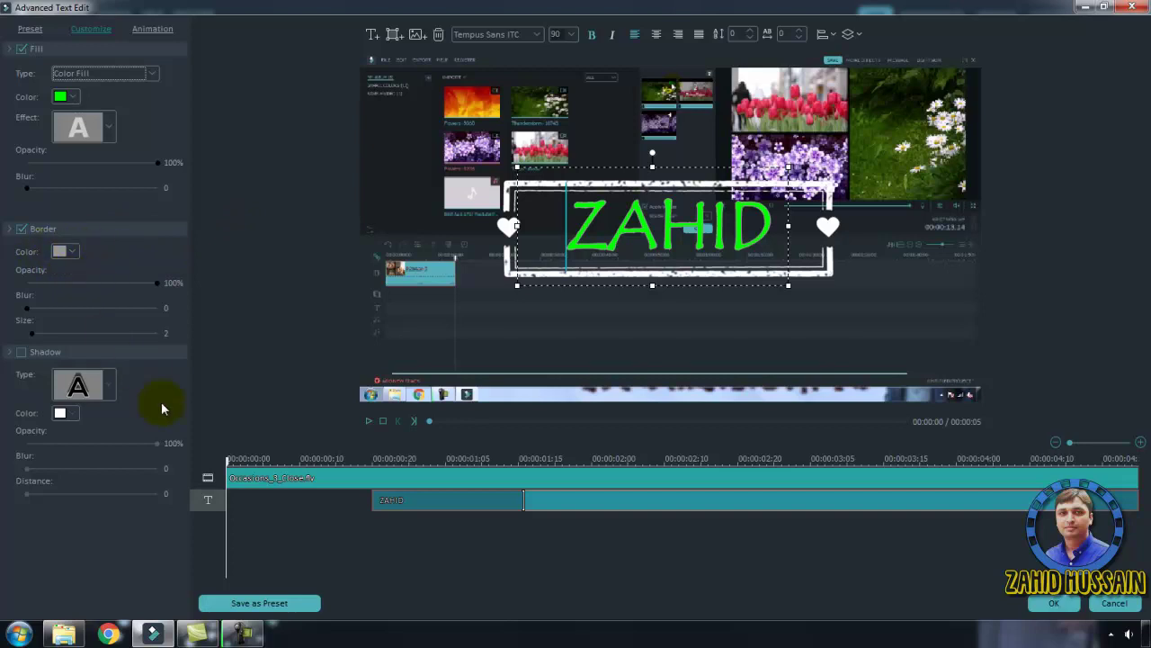
left_click(241, 634)
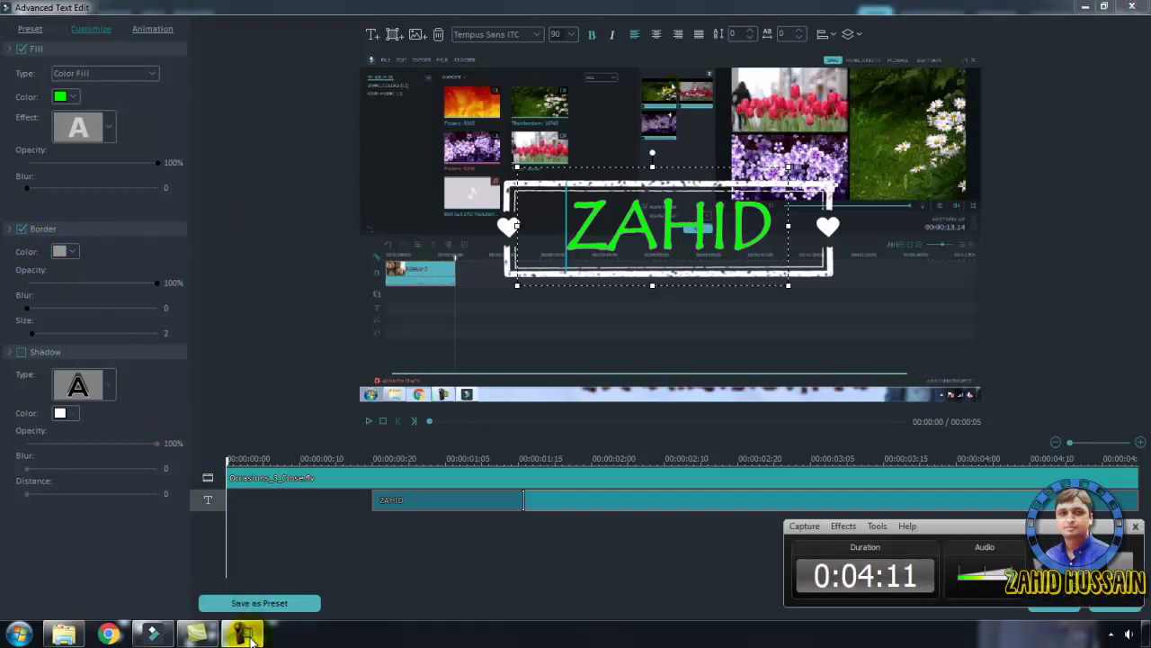
left_click(251, 635)
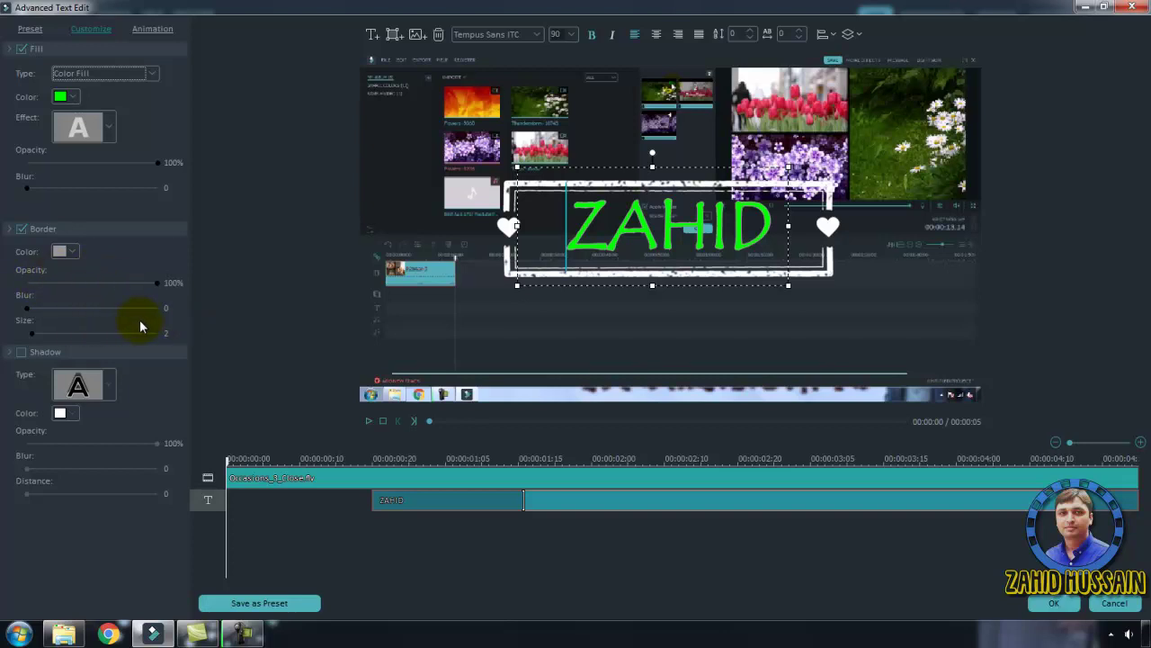
Select the heart frame around the name and change its color fill to yellow.
left_click(470, 329)
left_click(510, 270)
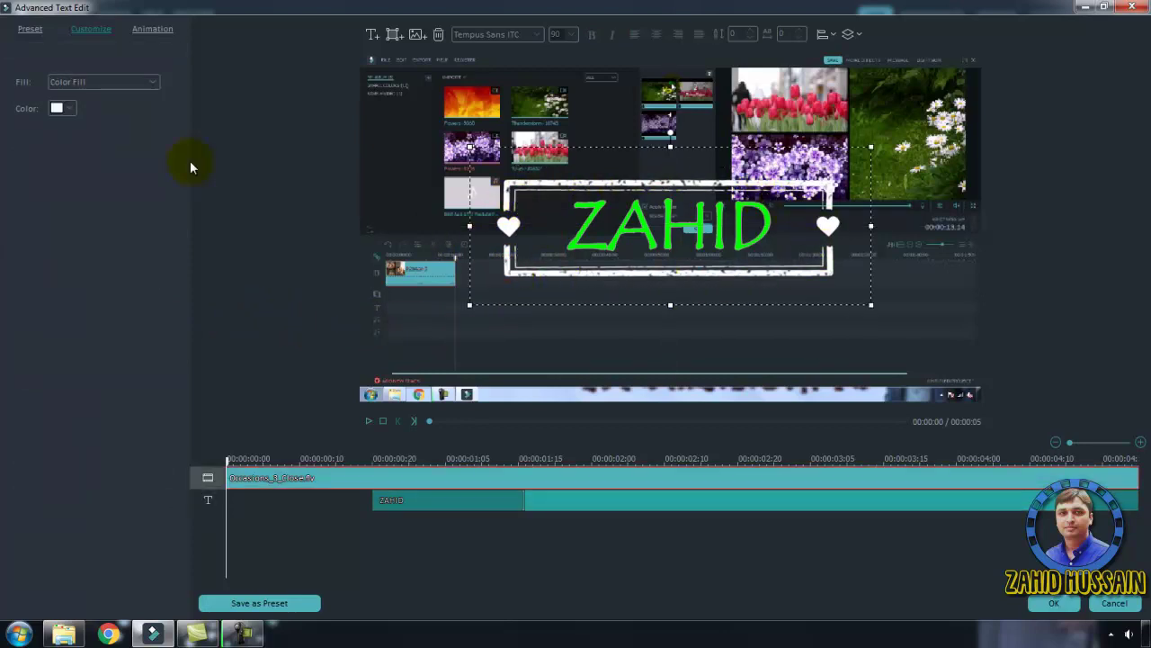
left_click(71, 108)
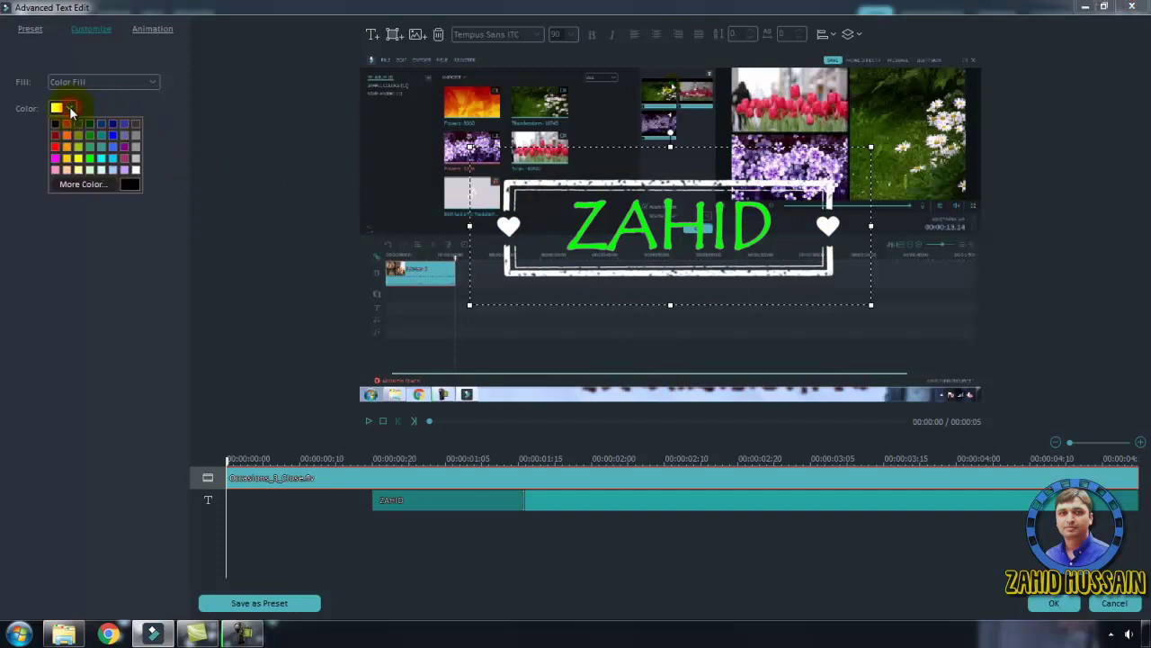
left_click(77, 156)
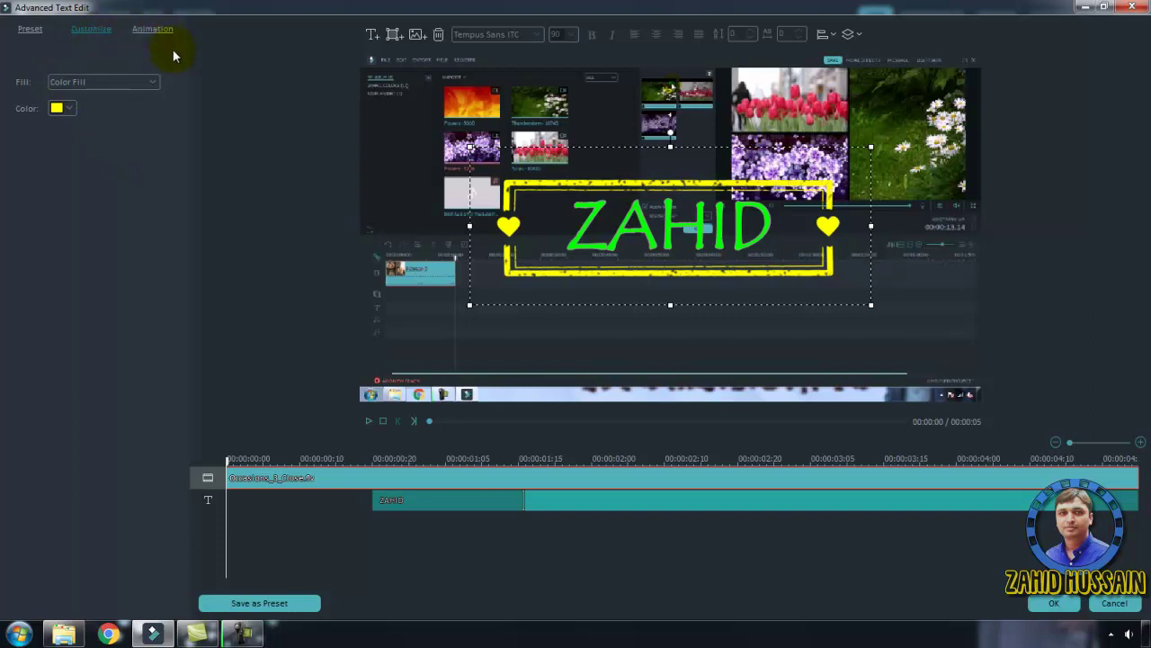
Apply a gradient fill from blue to green to the heart frame and accept the end credit edits.
left_click(107, 84)
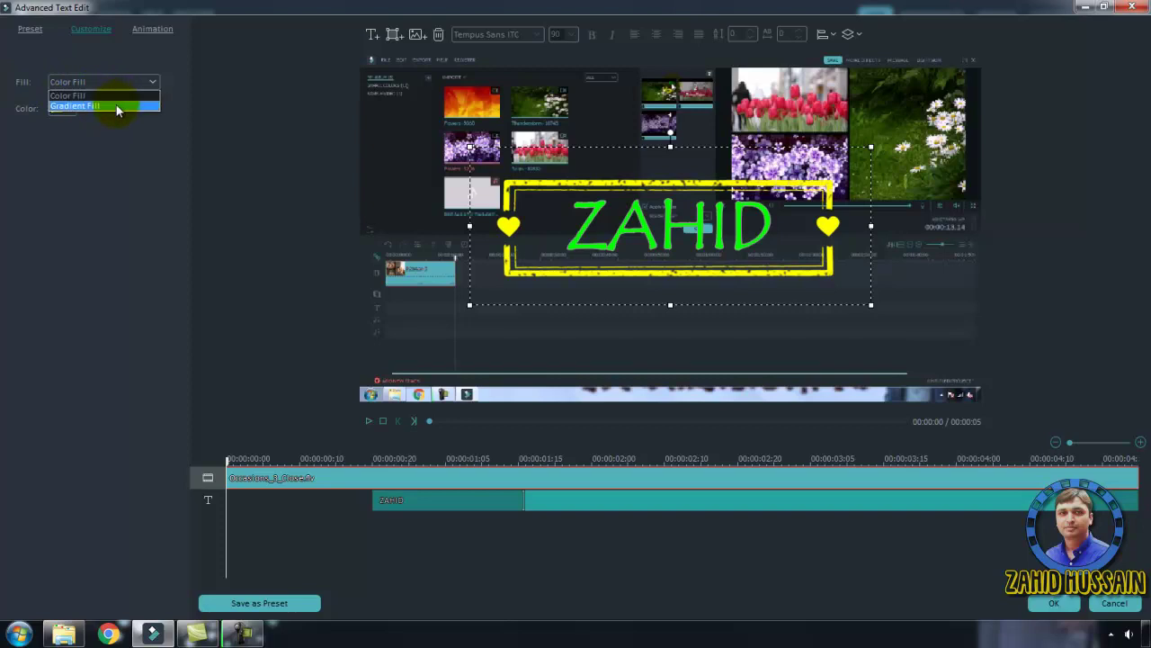
left_click(116, 104)
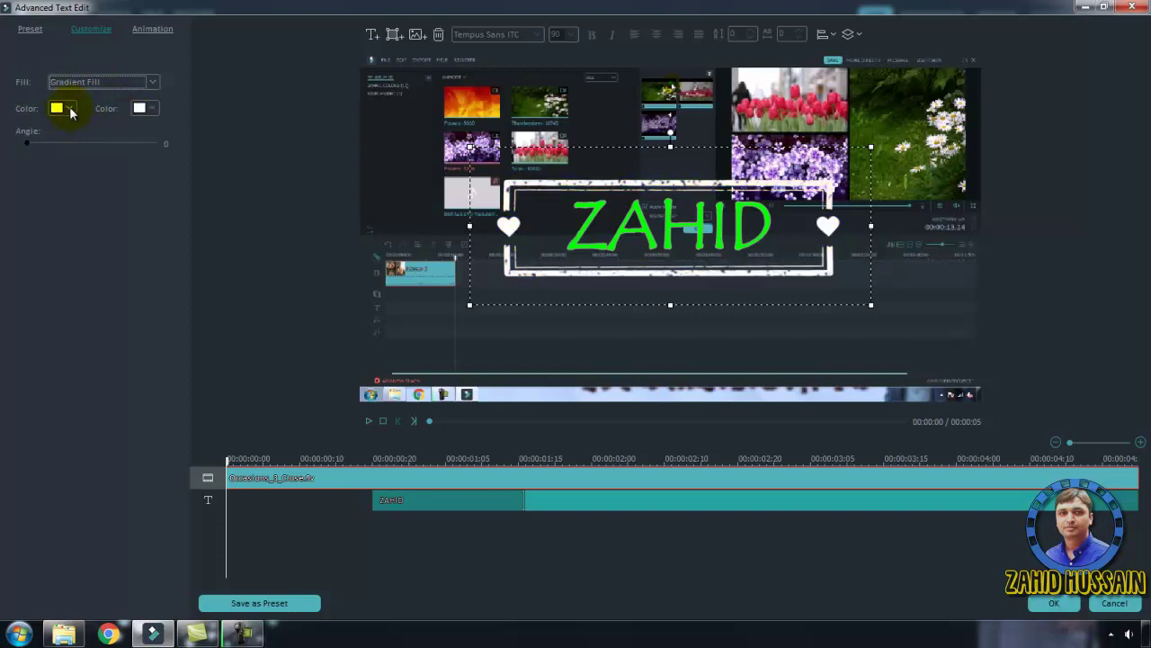
left_click(71, 109)
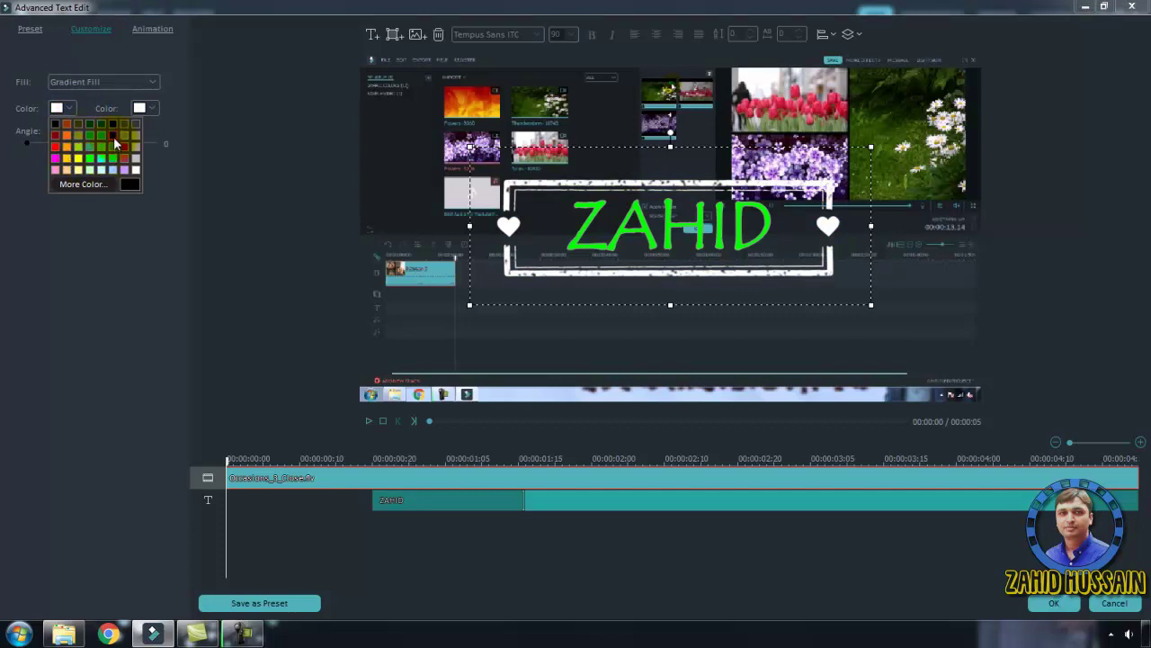
left_click(115, 136)
left_click(146, 108)
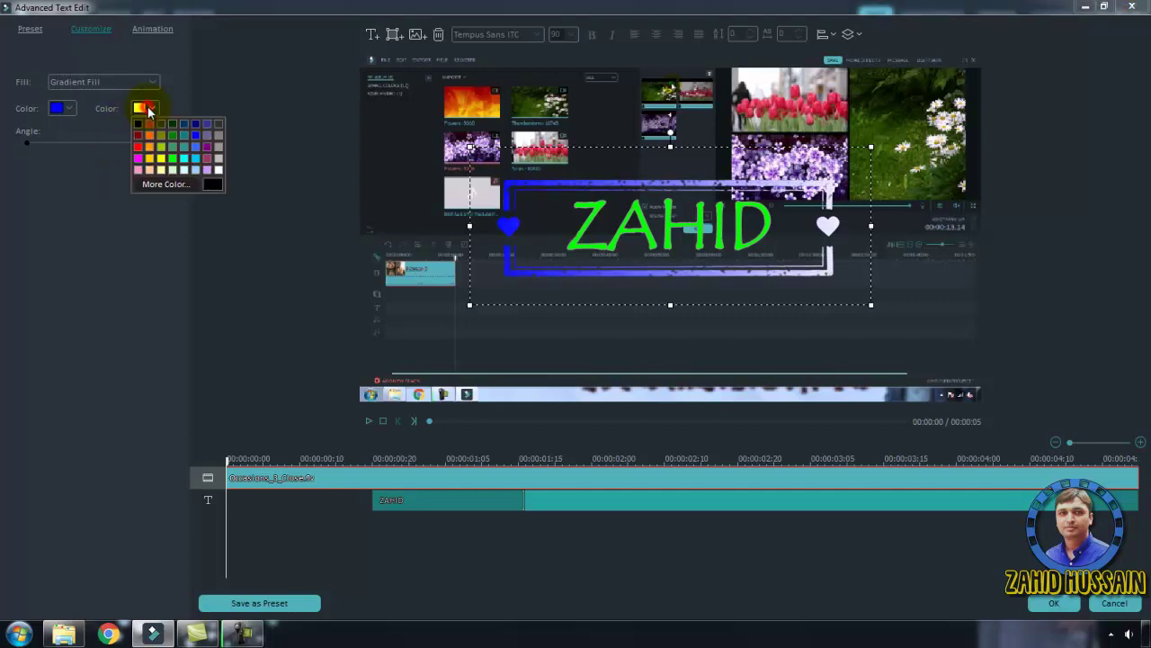
left_click(172, 159)
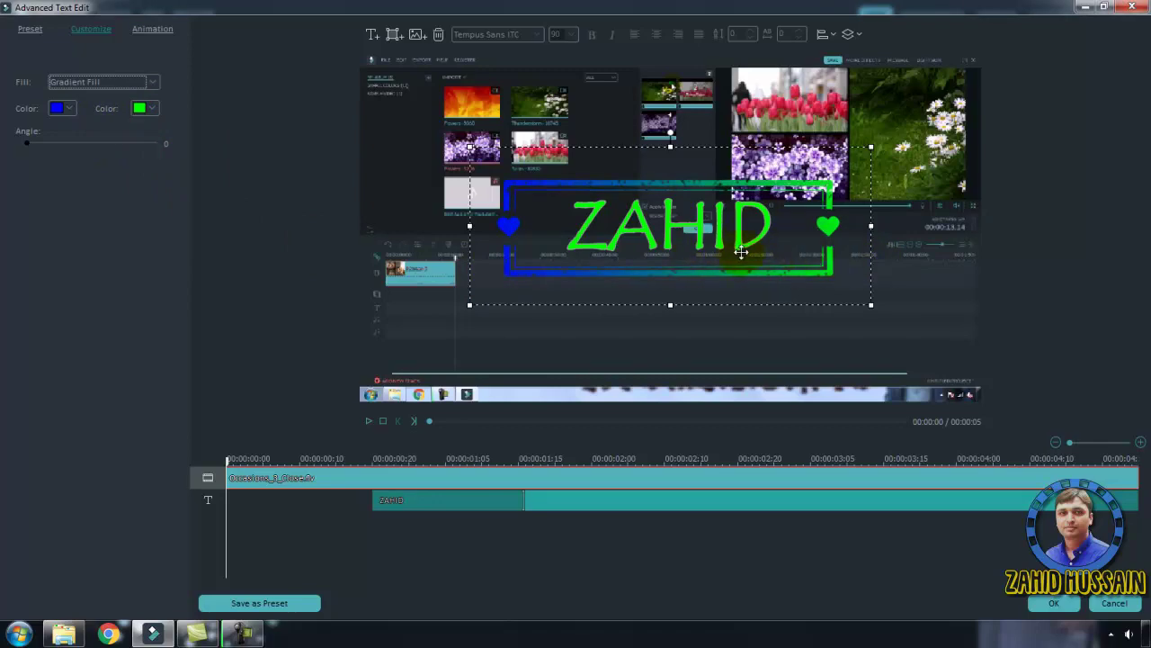
left_click(1051, 603)
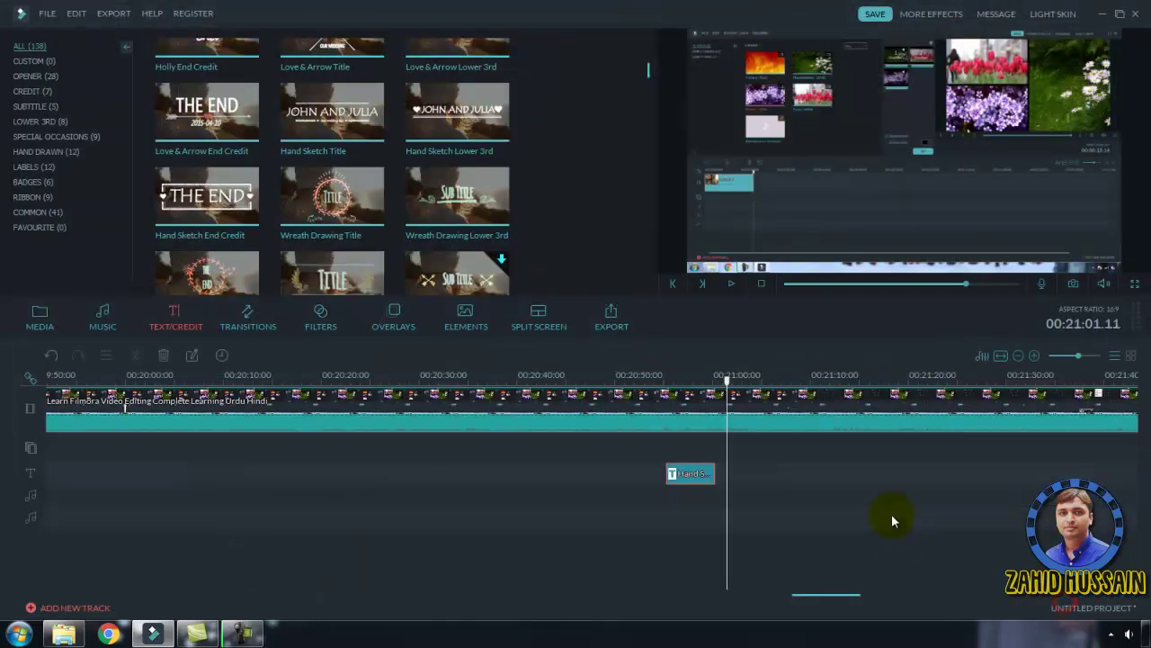
Play the video from just before the end credit clip to preview the recolored text and frame.
left_click(661, 377)
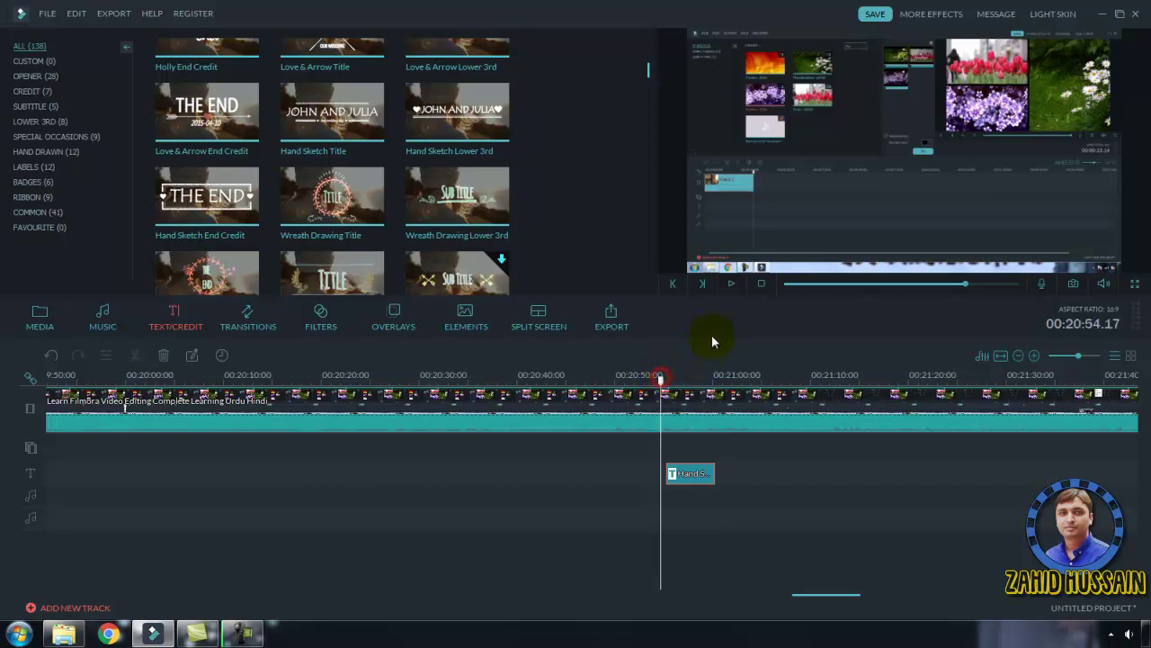
left_click(731, 284)
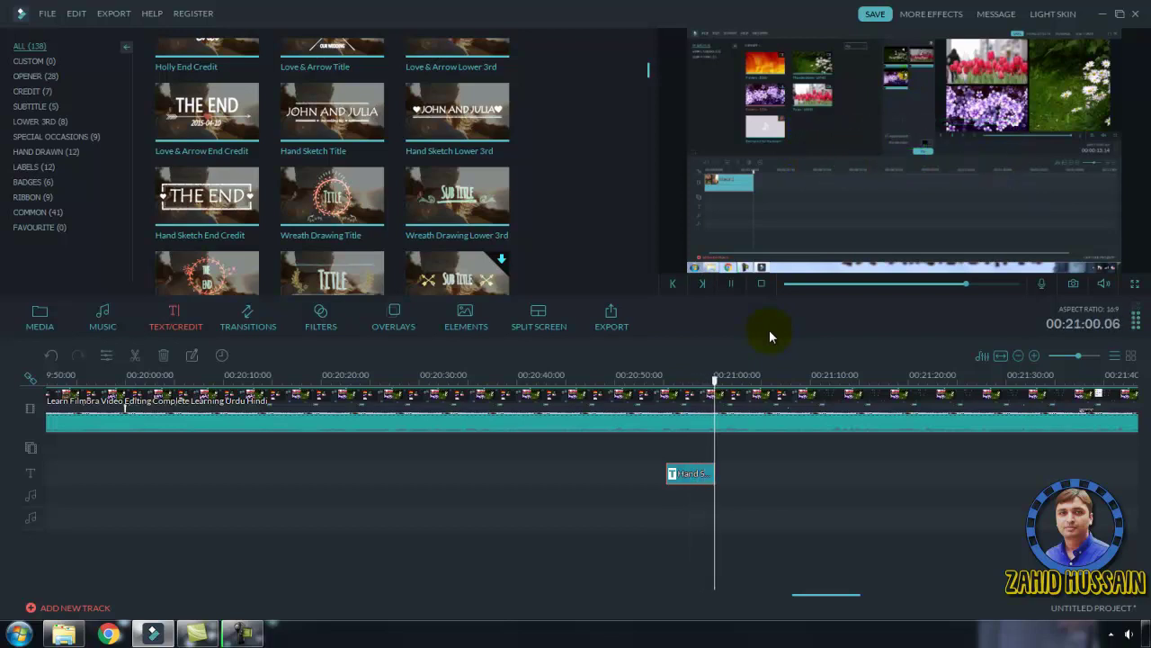
left_click(731, 284)
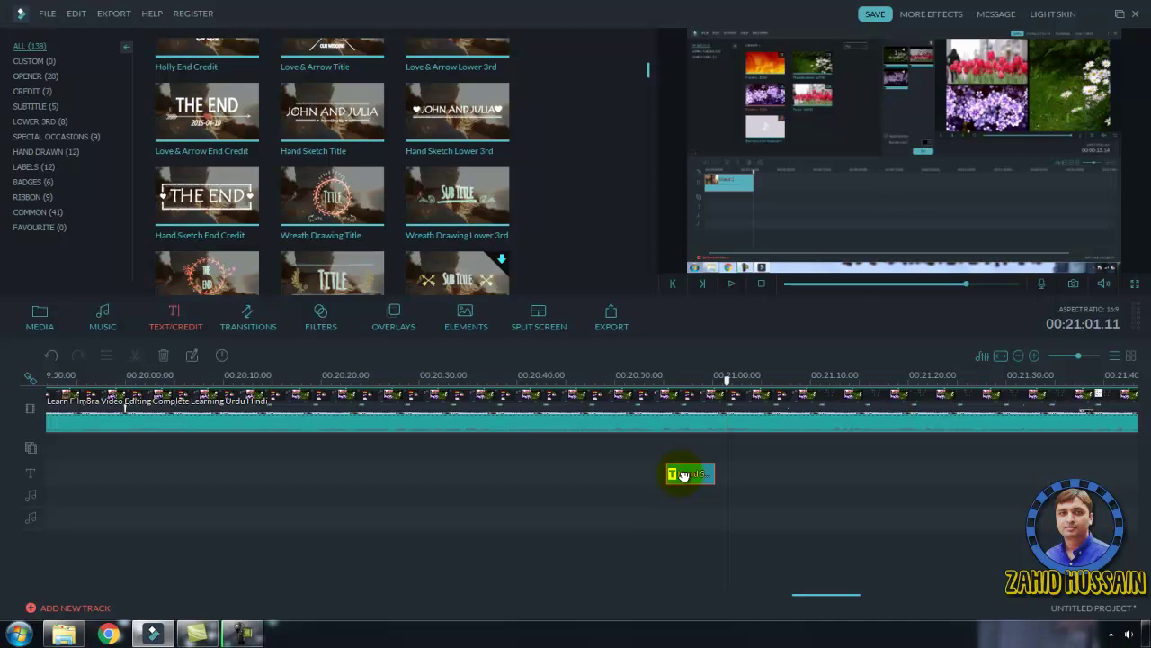
Reopen the end credit in a maximized Advanced Text Edit window and apply the "Stretch in" animation preset to the name text.
double_click(684, 474)
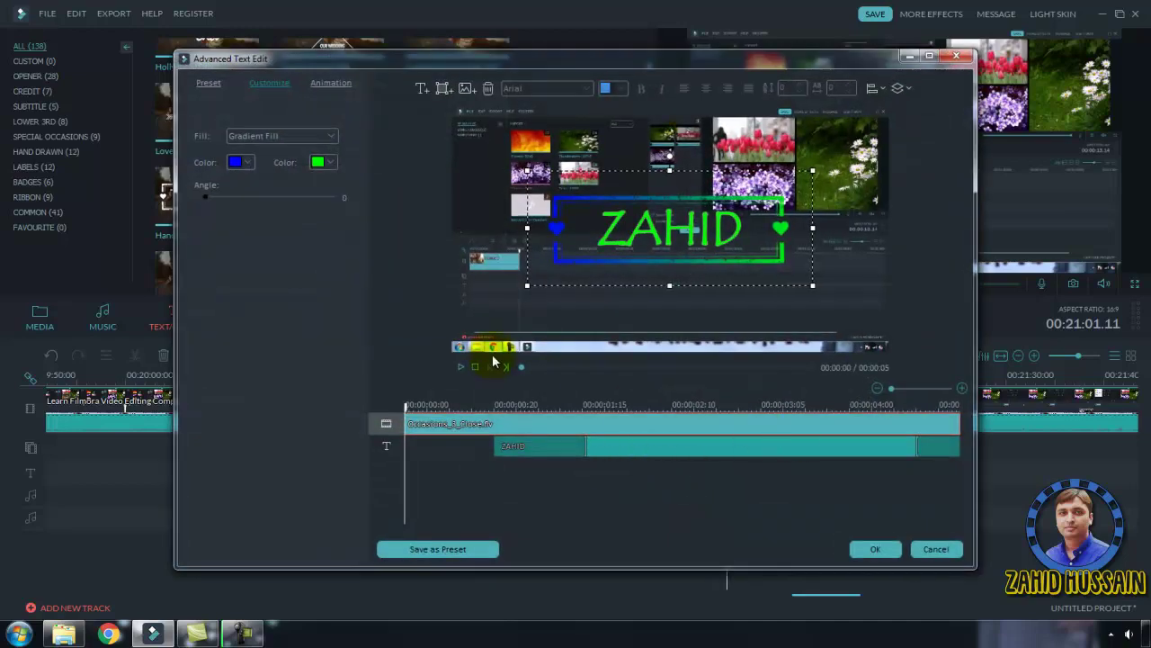
left_click(935, 56)
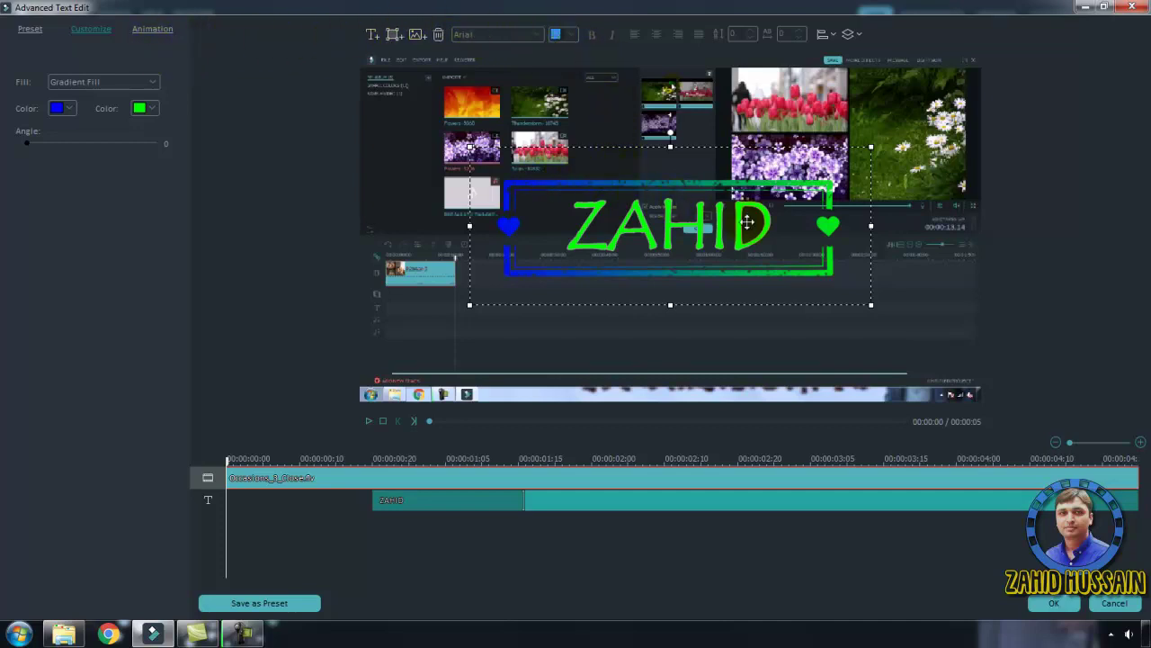
left_click(154, 33)
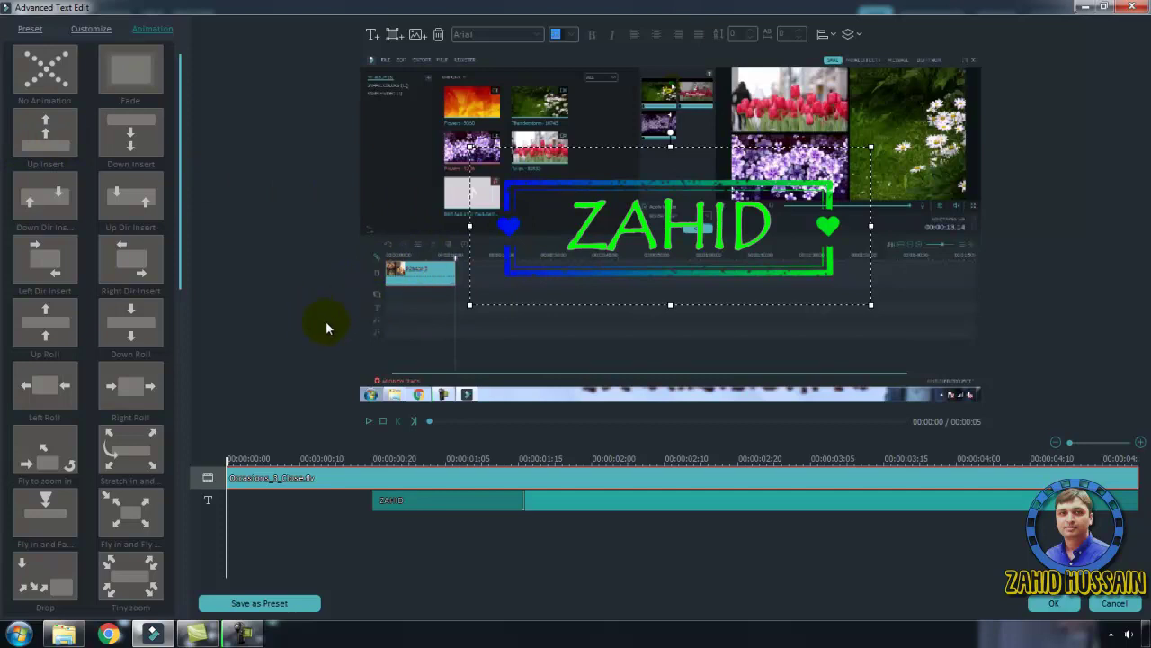
left_click(677, 231)
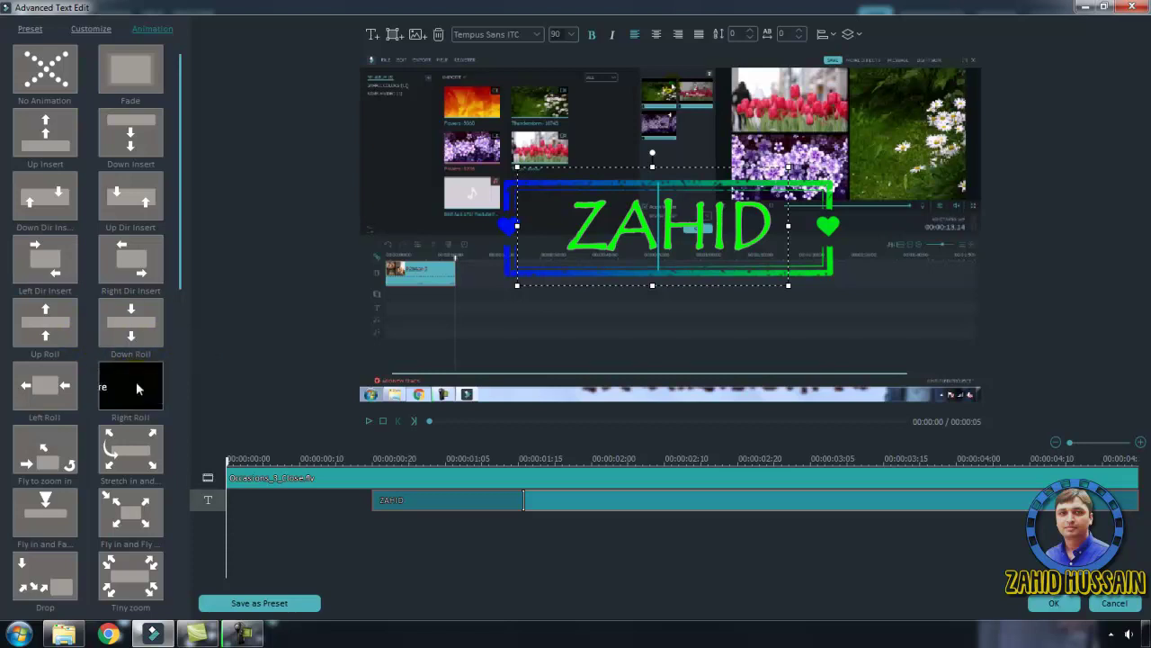
double_click(134, 454)
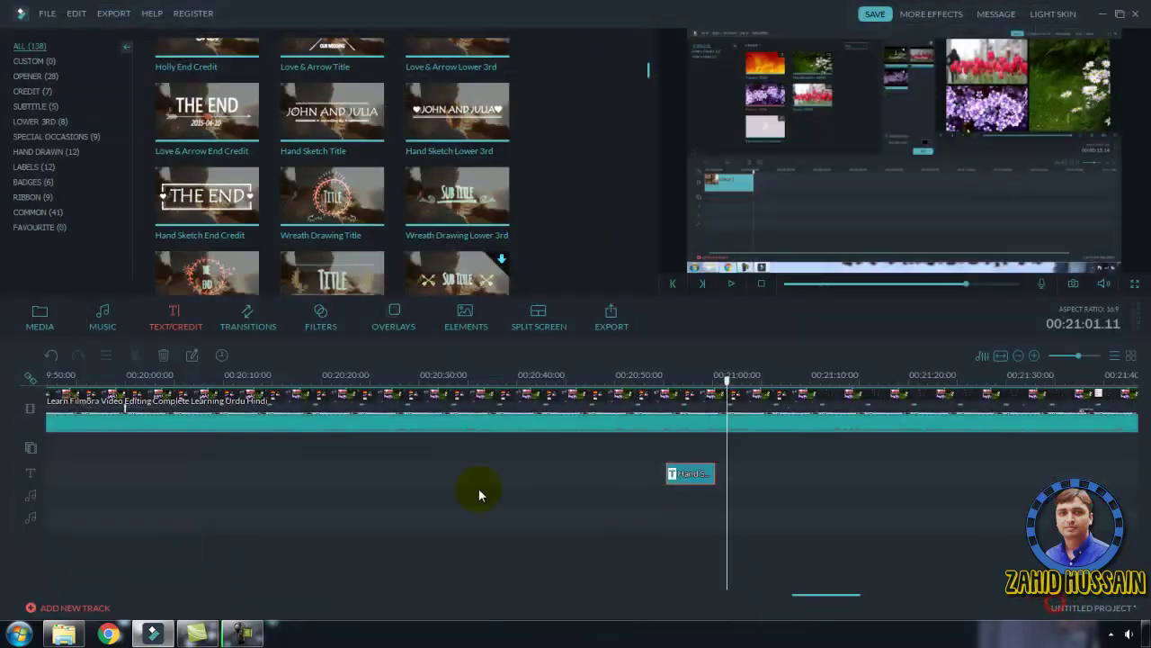
Play the end credit section again to preview the name text's new animation.
left_click(663, 377)
left_click(663, 377)
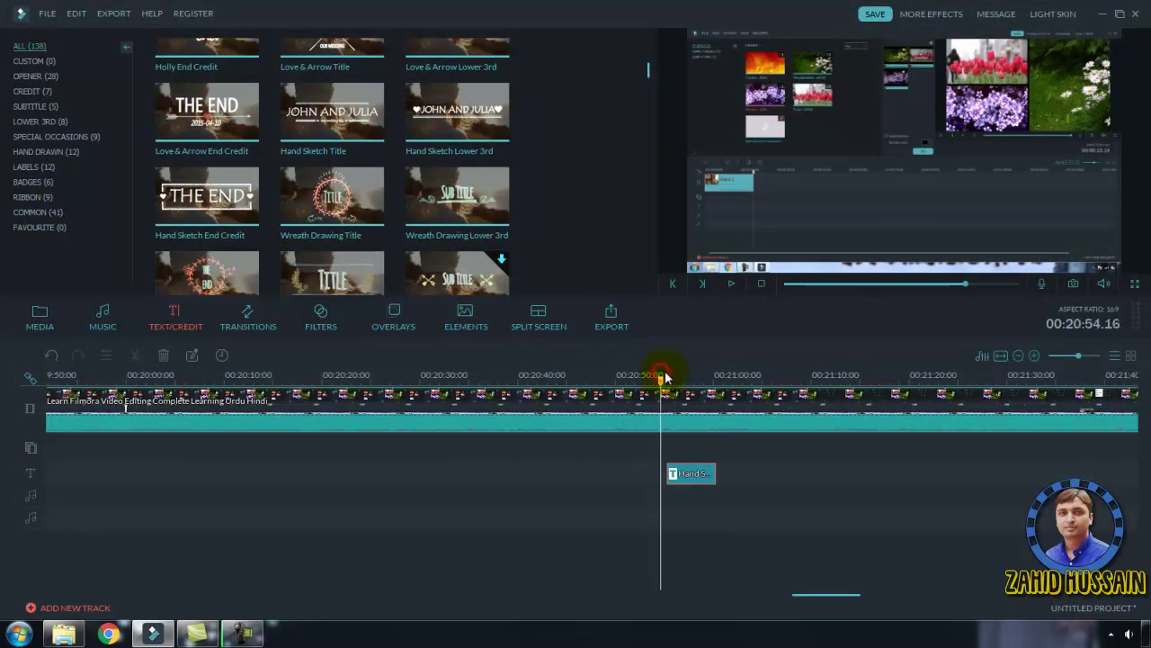
left_click(730, 284)
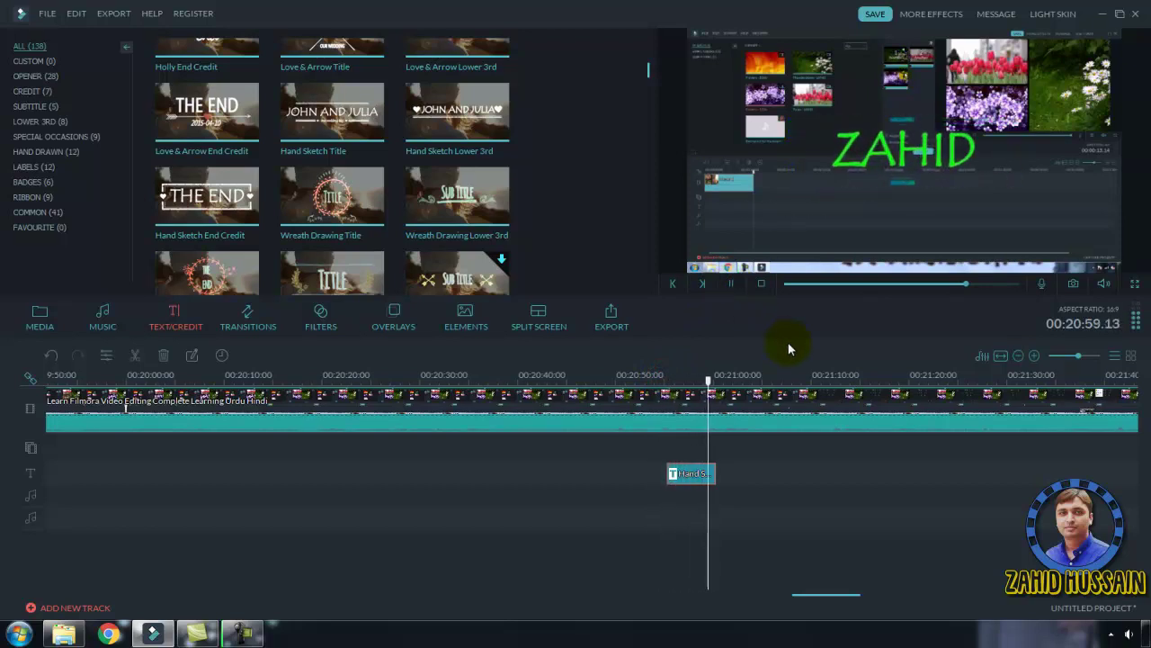
left_click(730, 283)
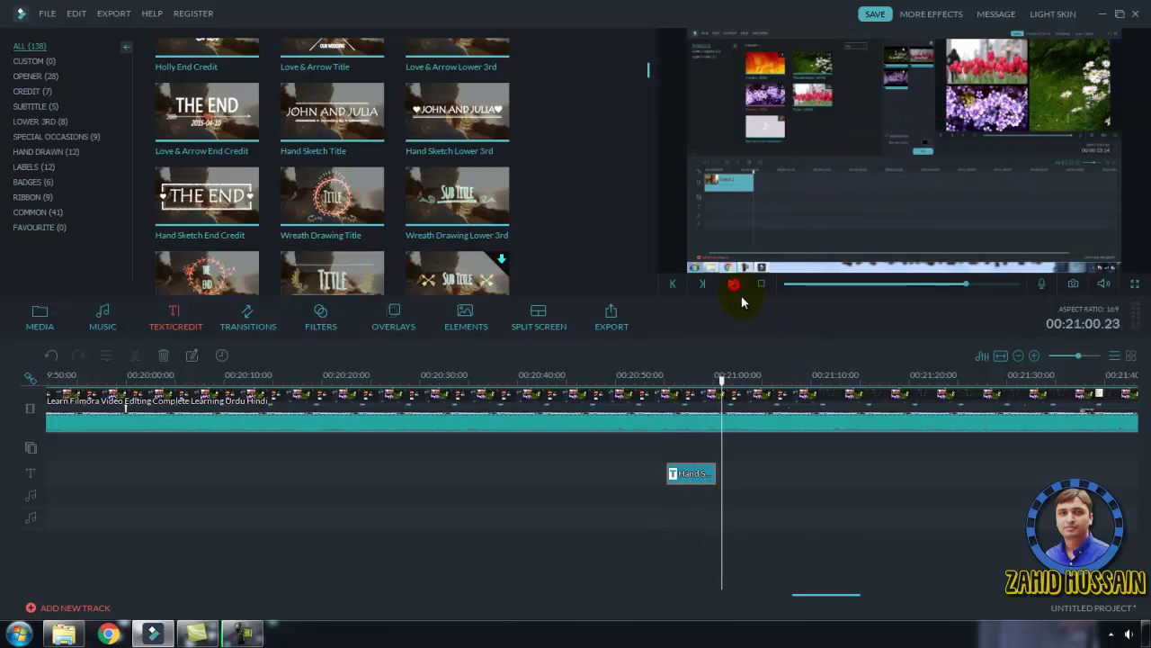
Reopen the end credit in a maximized editor, view the animation presets with the heart frame selected, and close the editor.
double_click(700, 473)
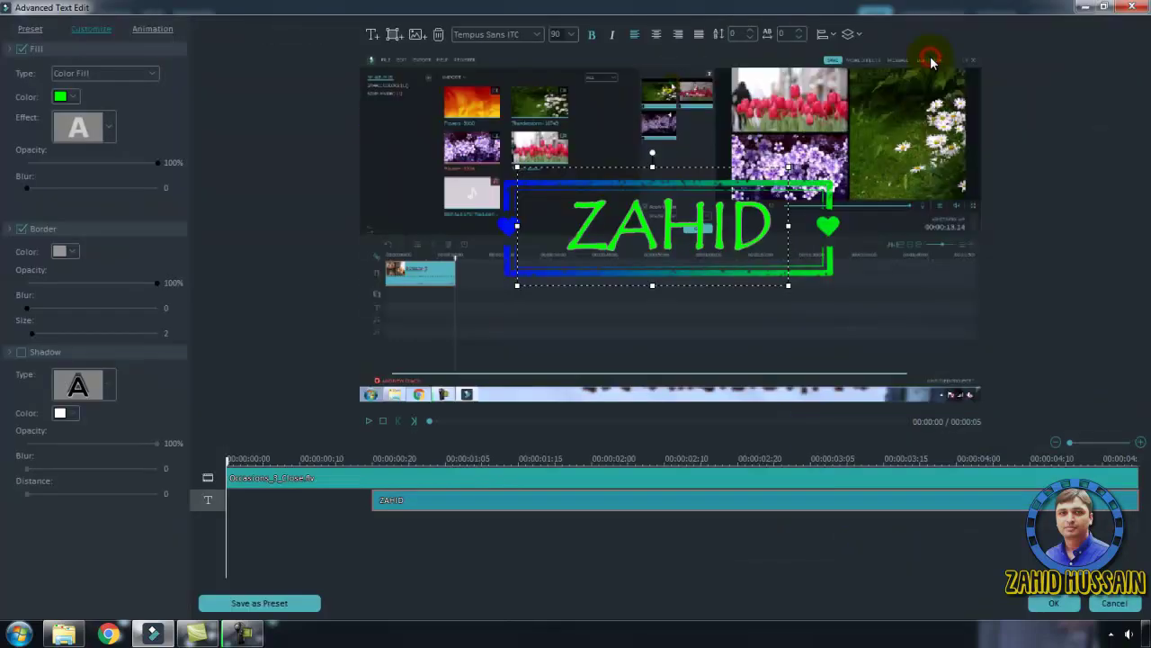
left_click(931, 61)
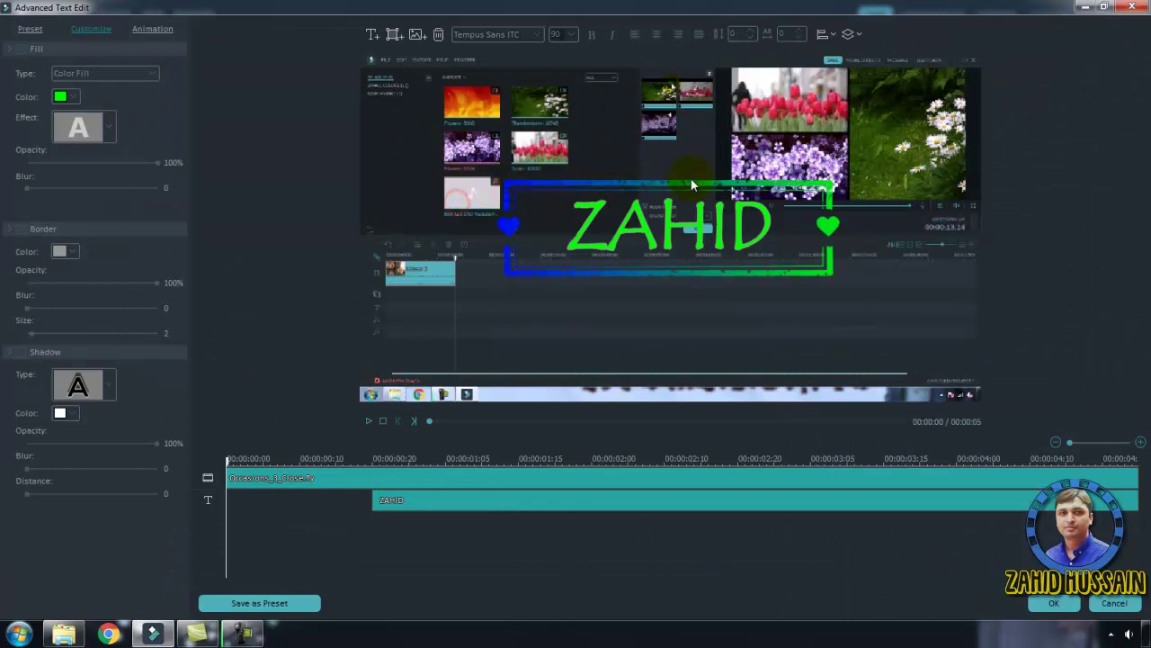
left_click(538, 184)
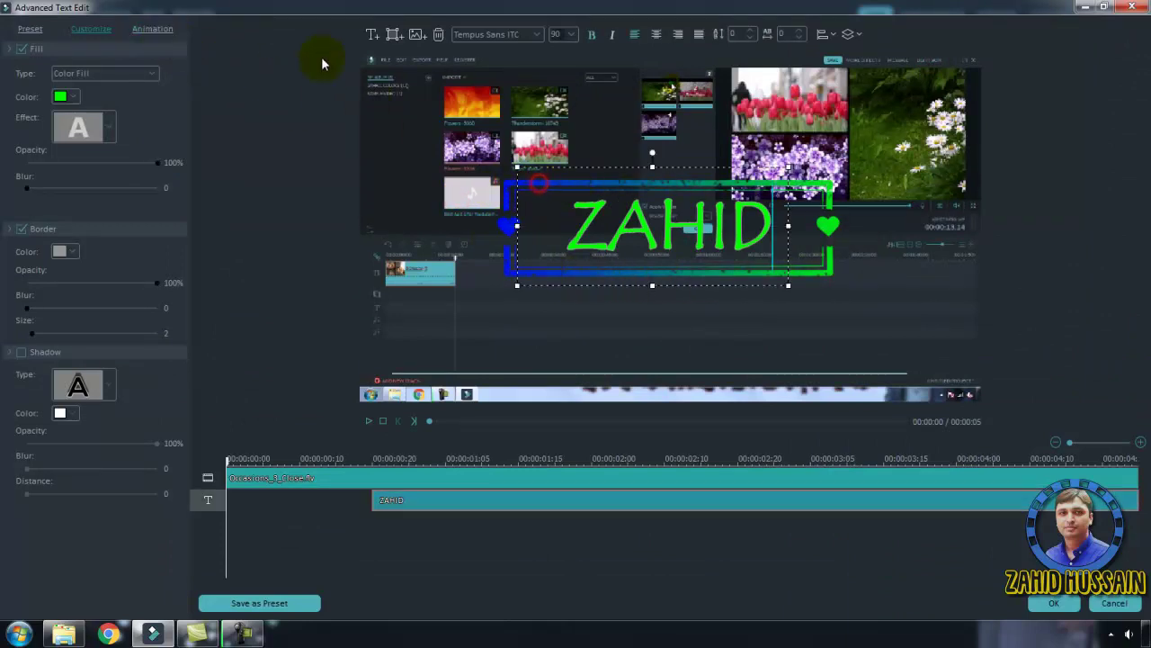
left_click(496, 230)
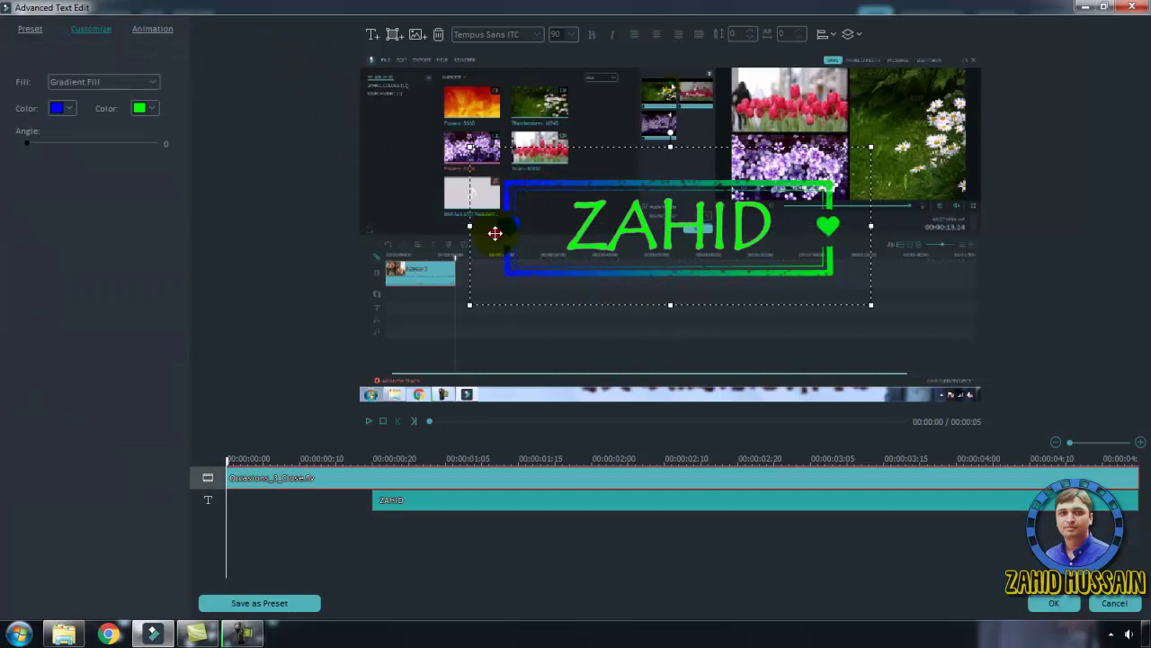
left_click(152, 29)
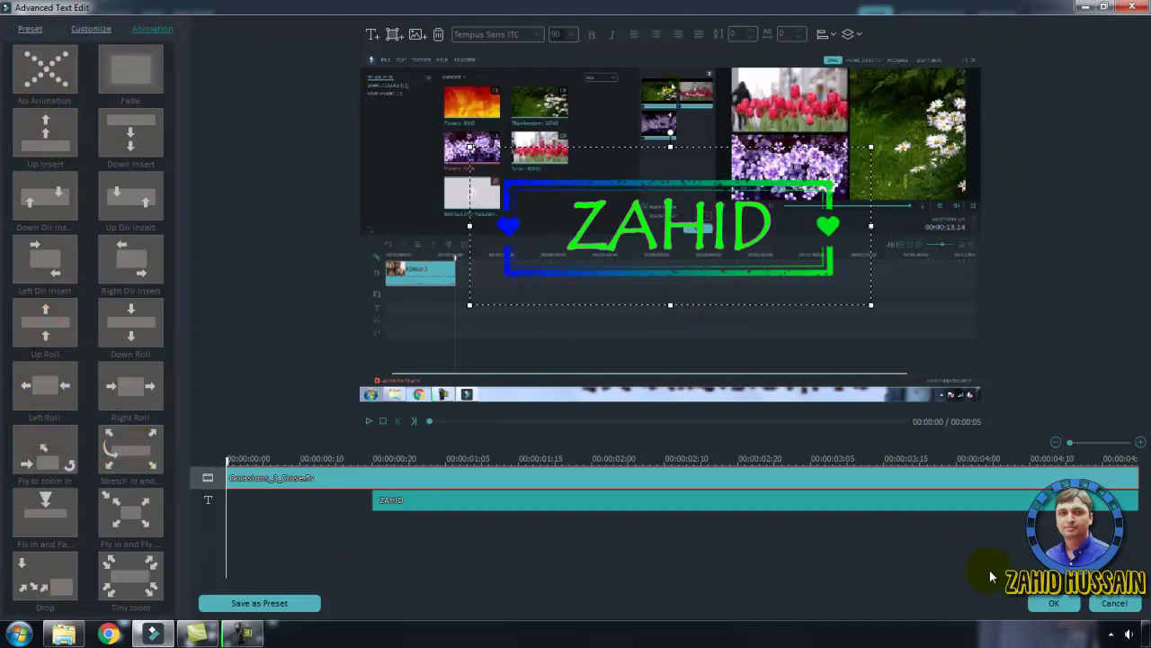
left_click(1053, 603)
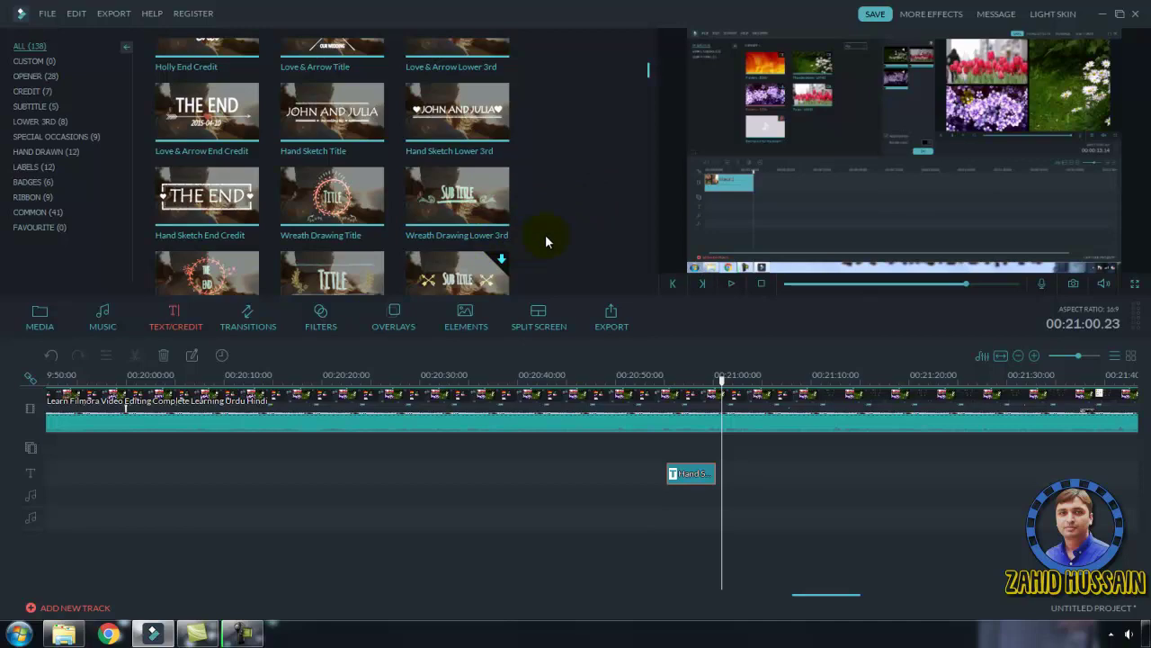
Minimize the video editor and the file explorer window to show the desktop.
left_click(1103, 16)
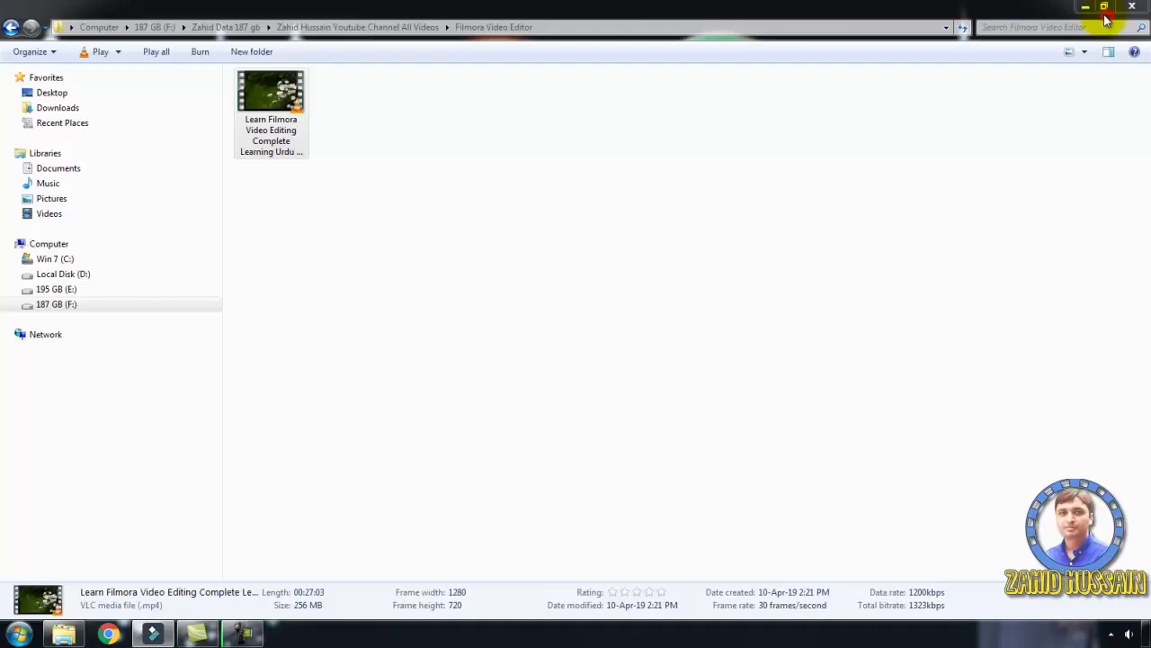
left_click(1086, 7)
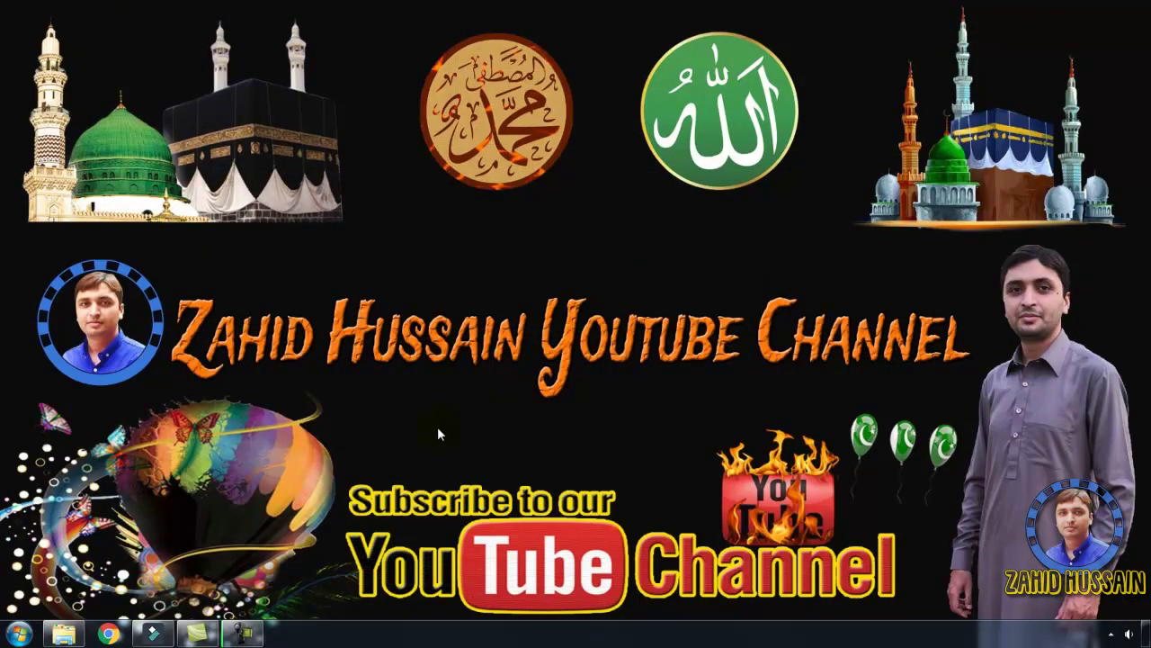